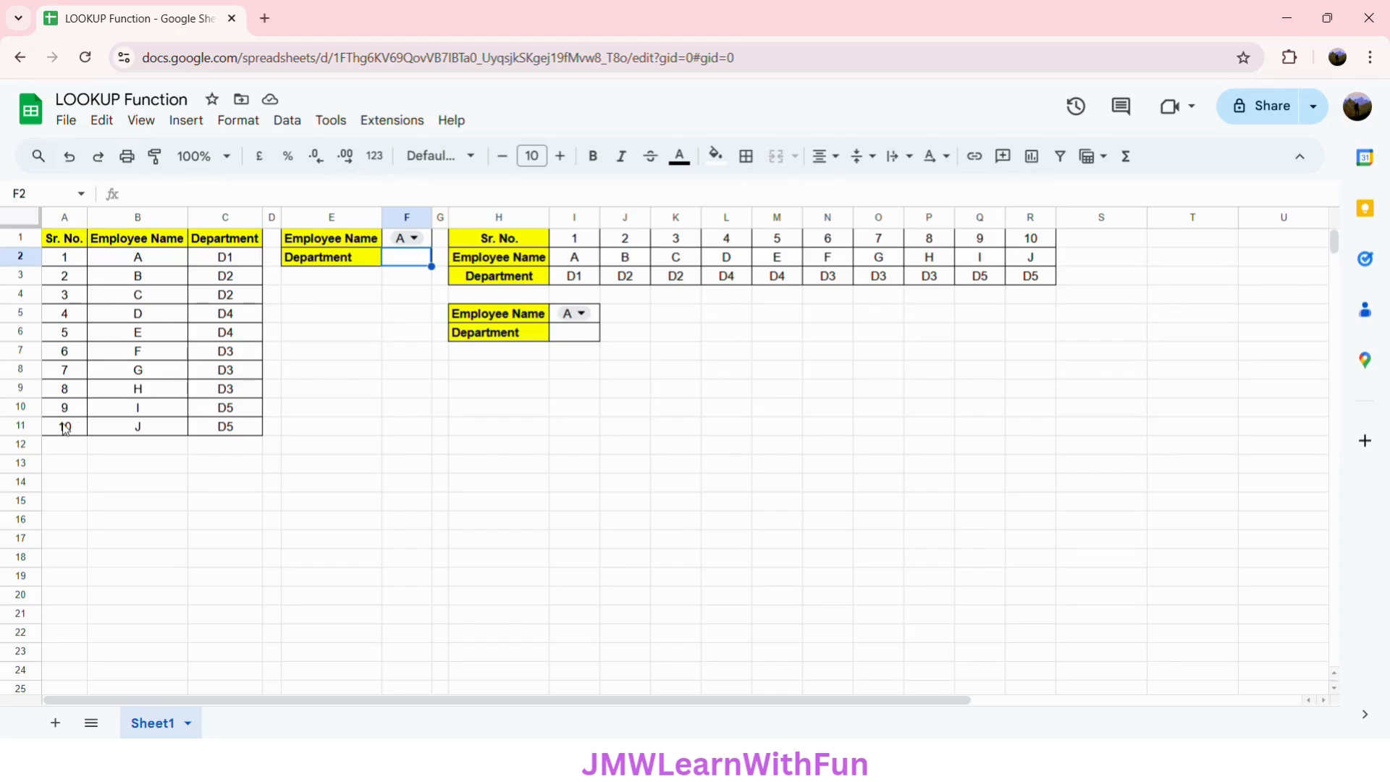
- Examine the serial number formula in A2 and the employee names offered by the dropdown in F1
click(73, 263)
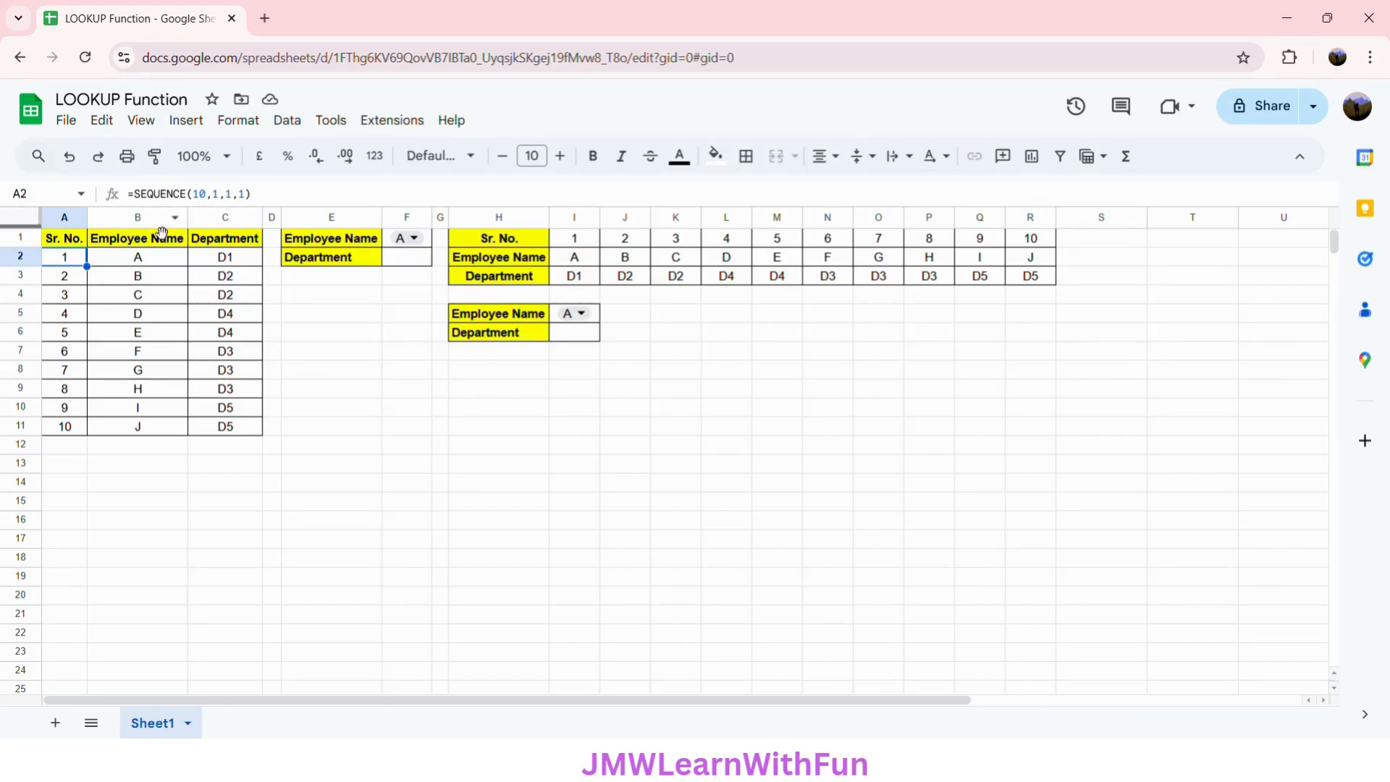
click(106, 246)
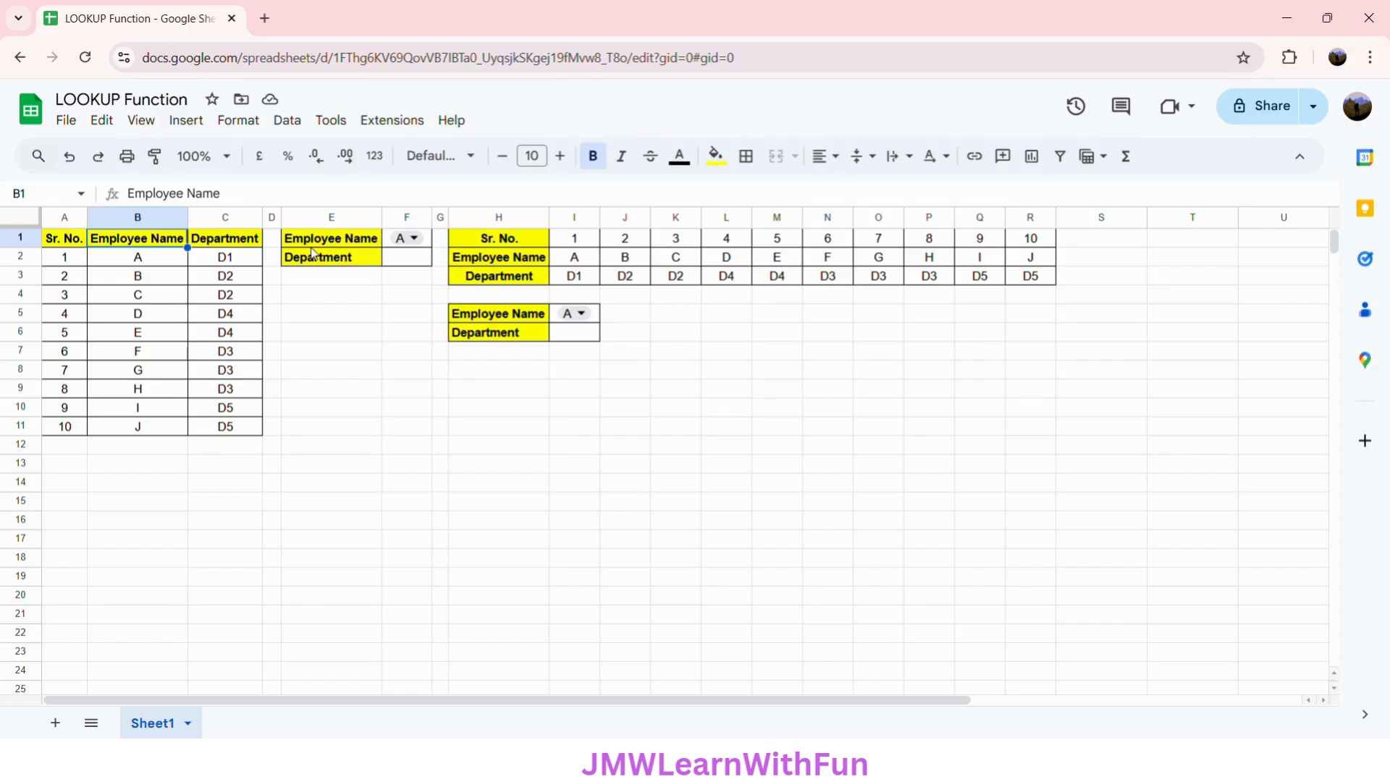
double_click(425, 243)
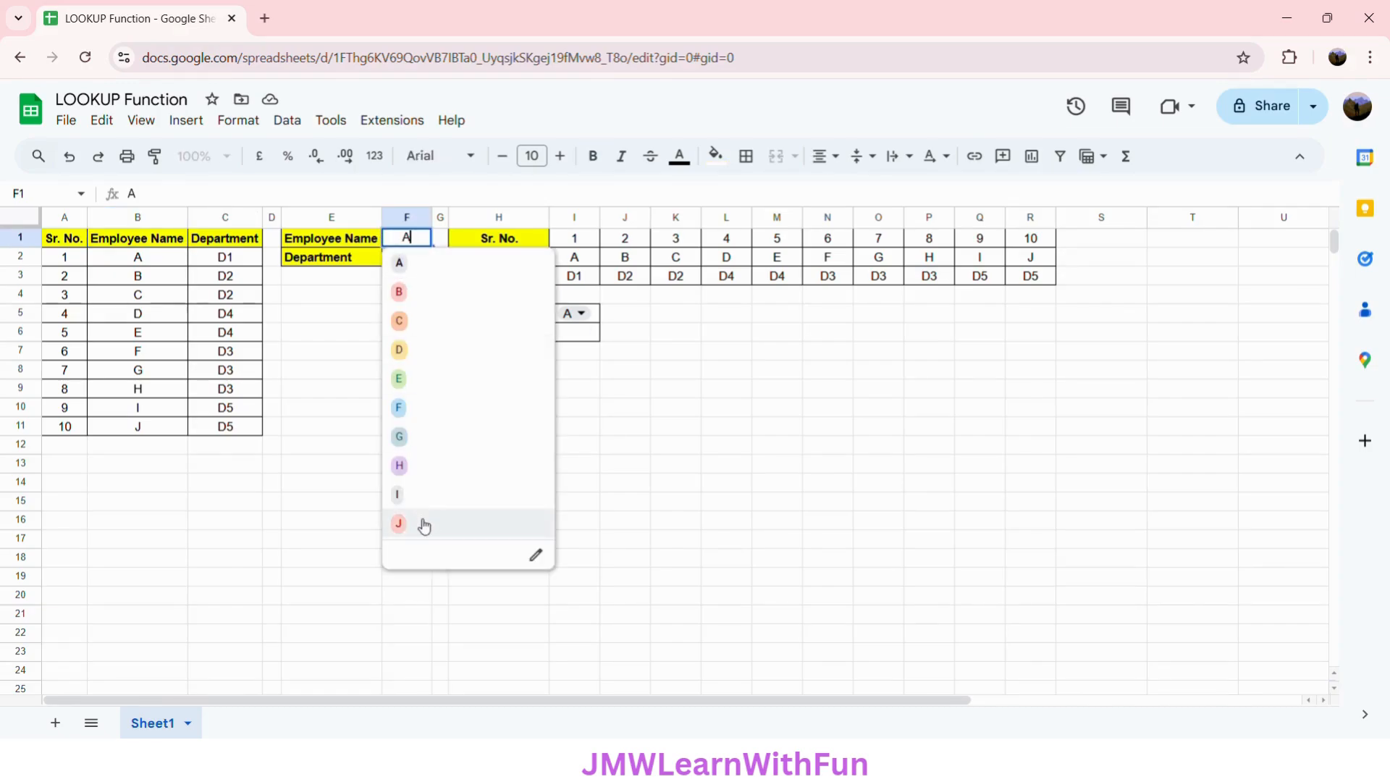
click(362, 245)
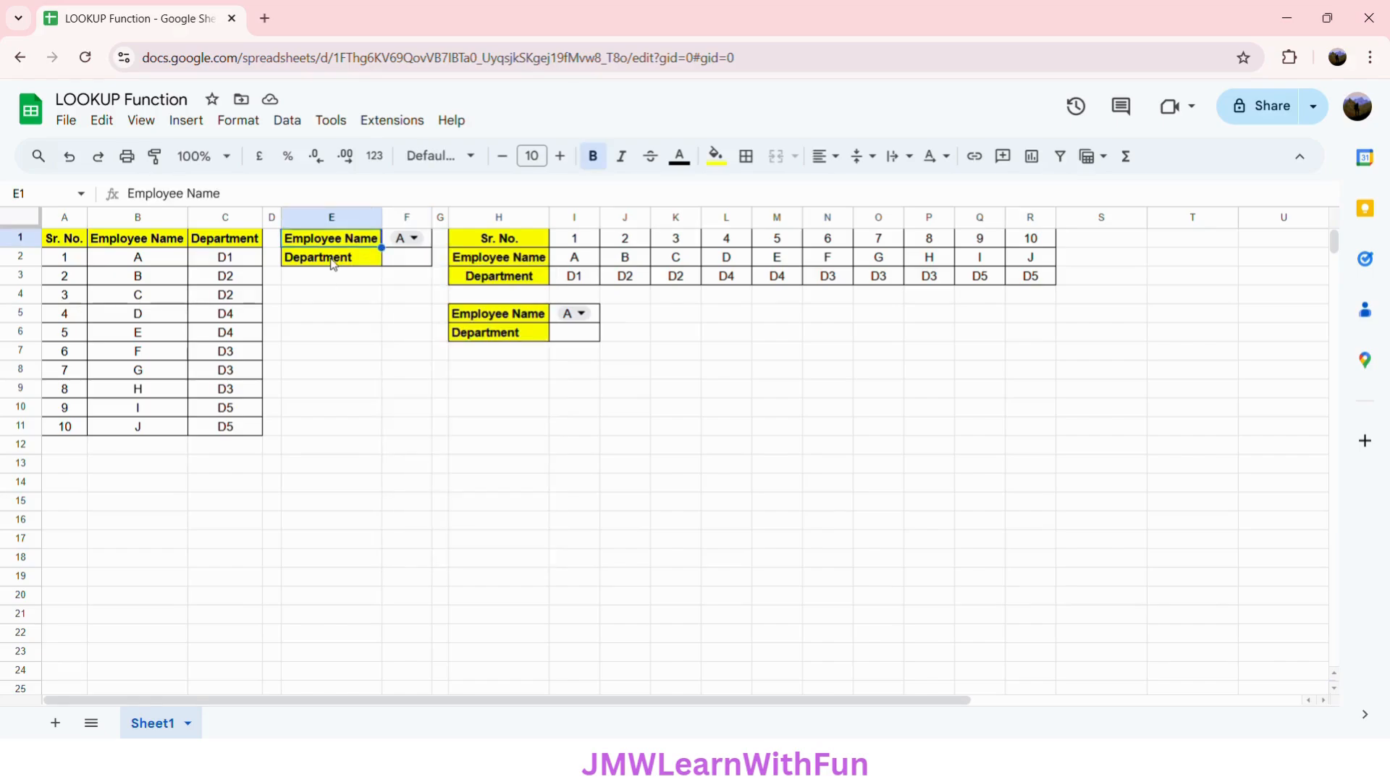
click(333, 261)
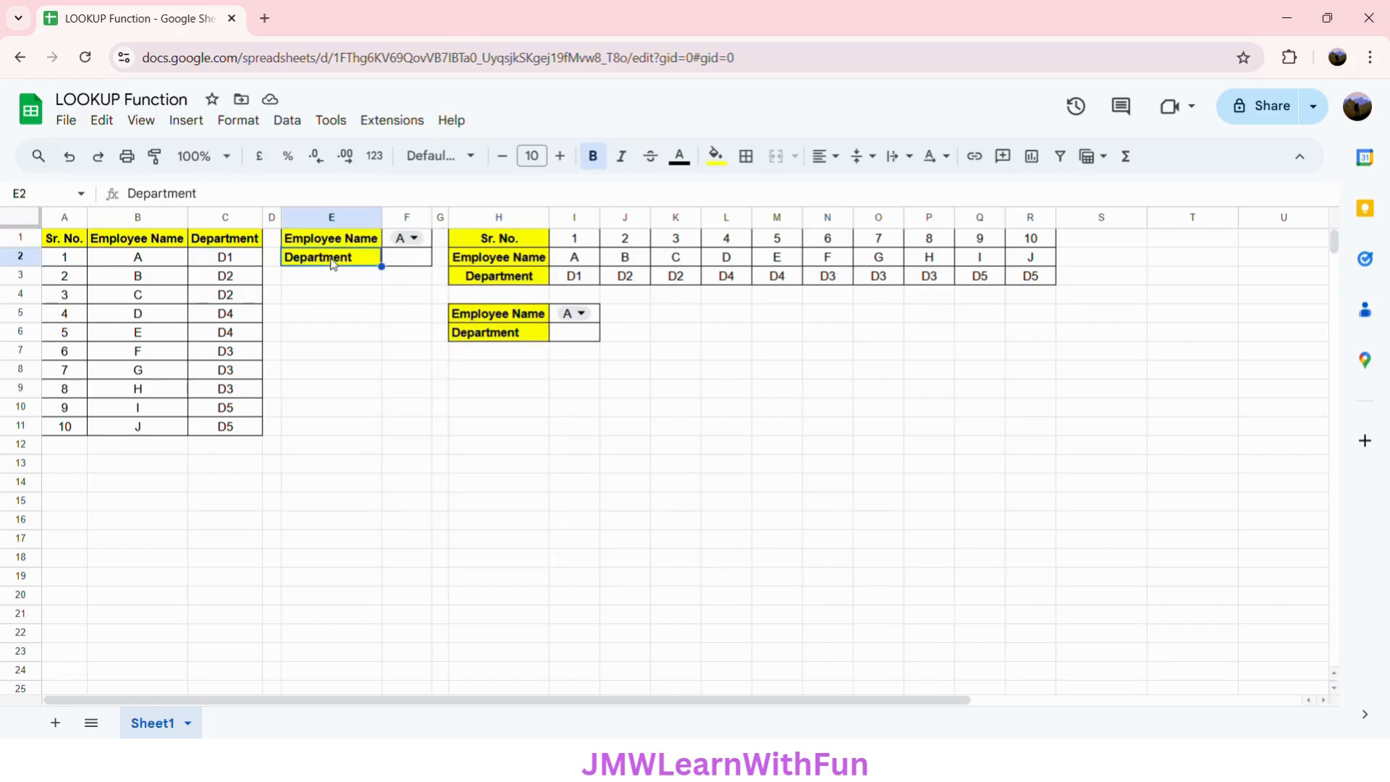
- Start a LOOKUP formula in the Department cell F2, using the employee name in F1 as the search key
click(411, 259)
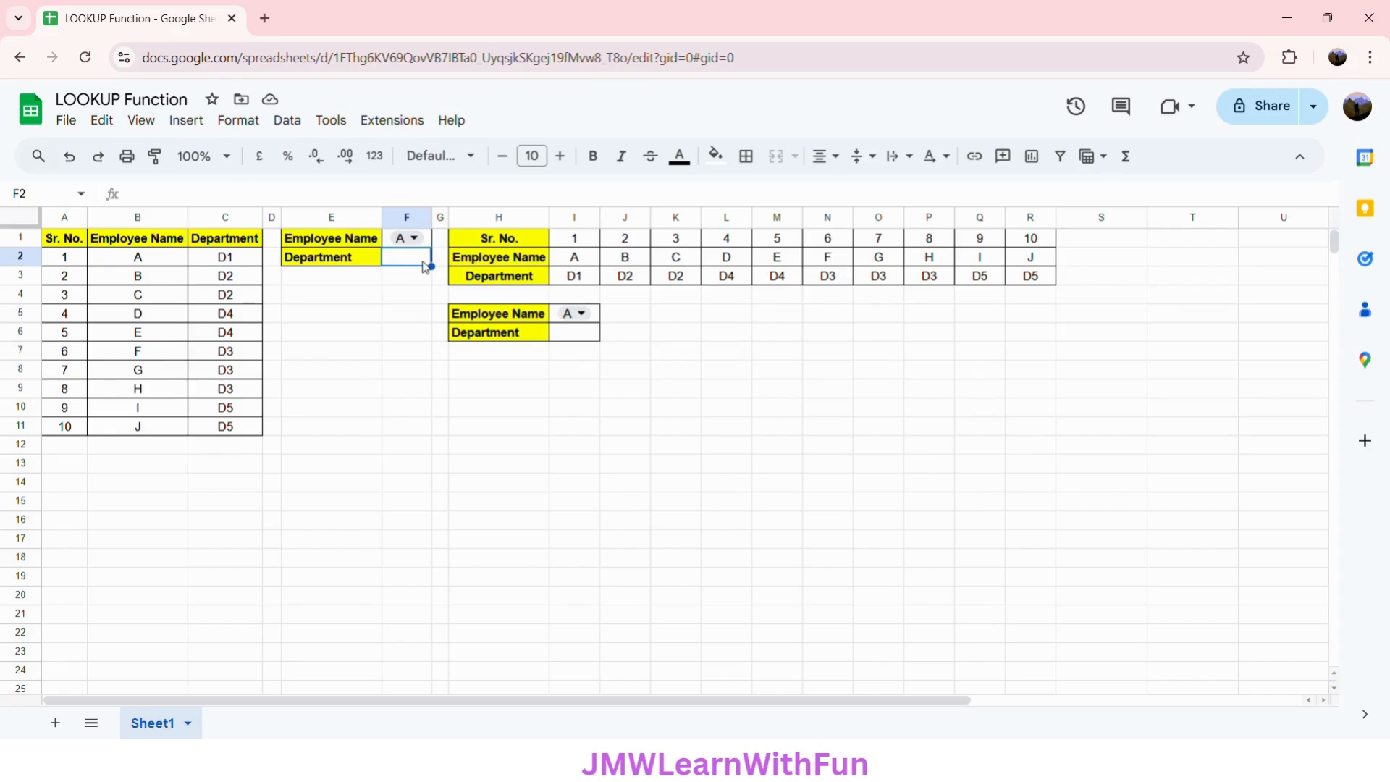
text(=)
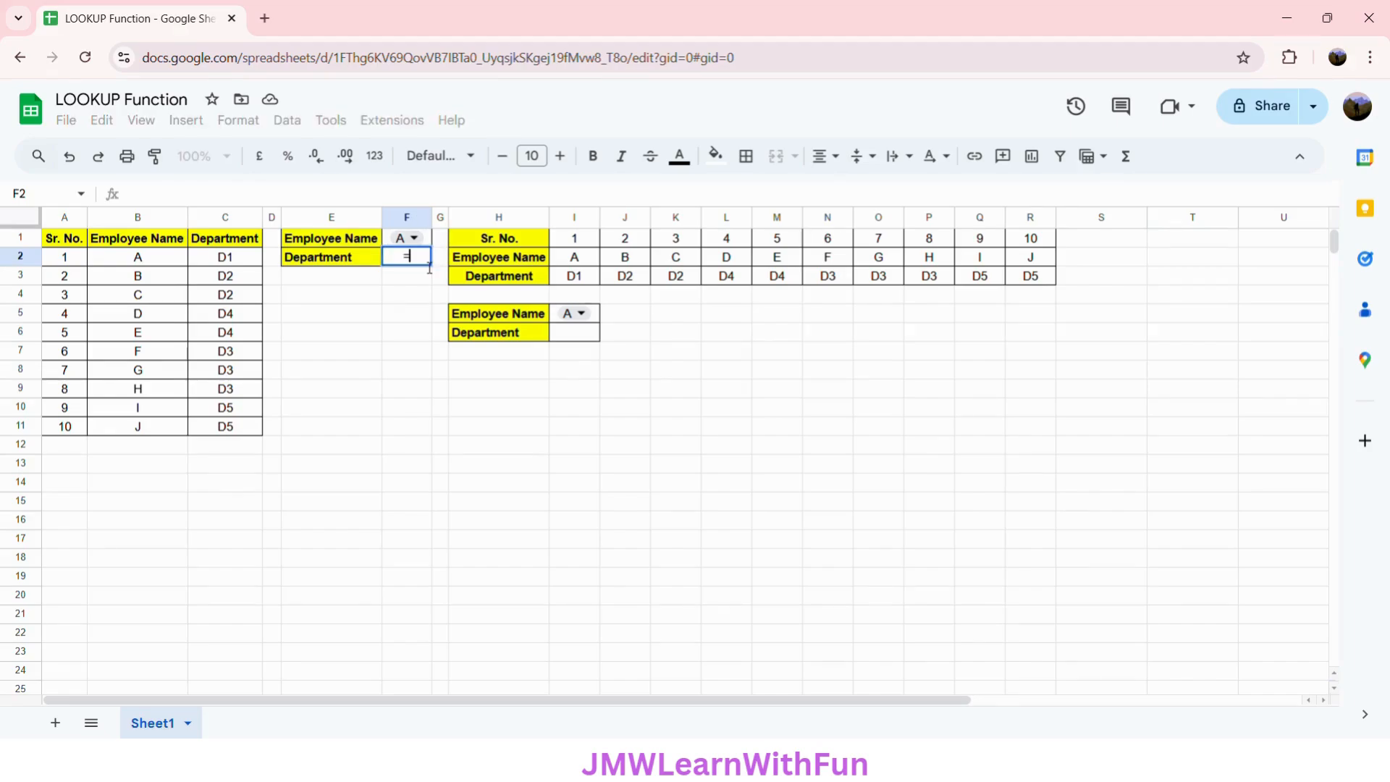
text(LOOKU)
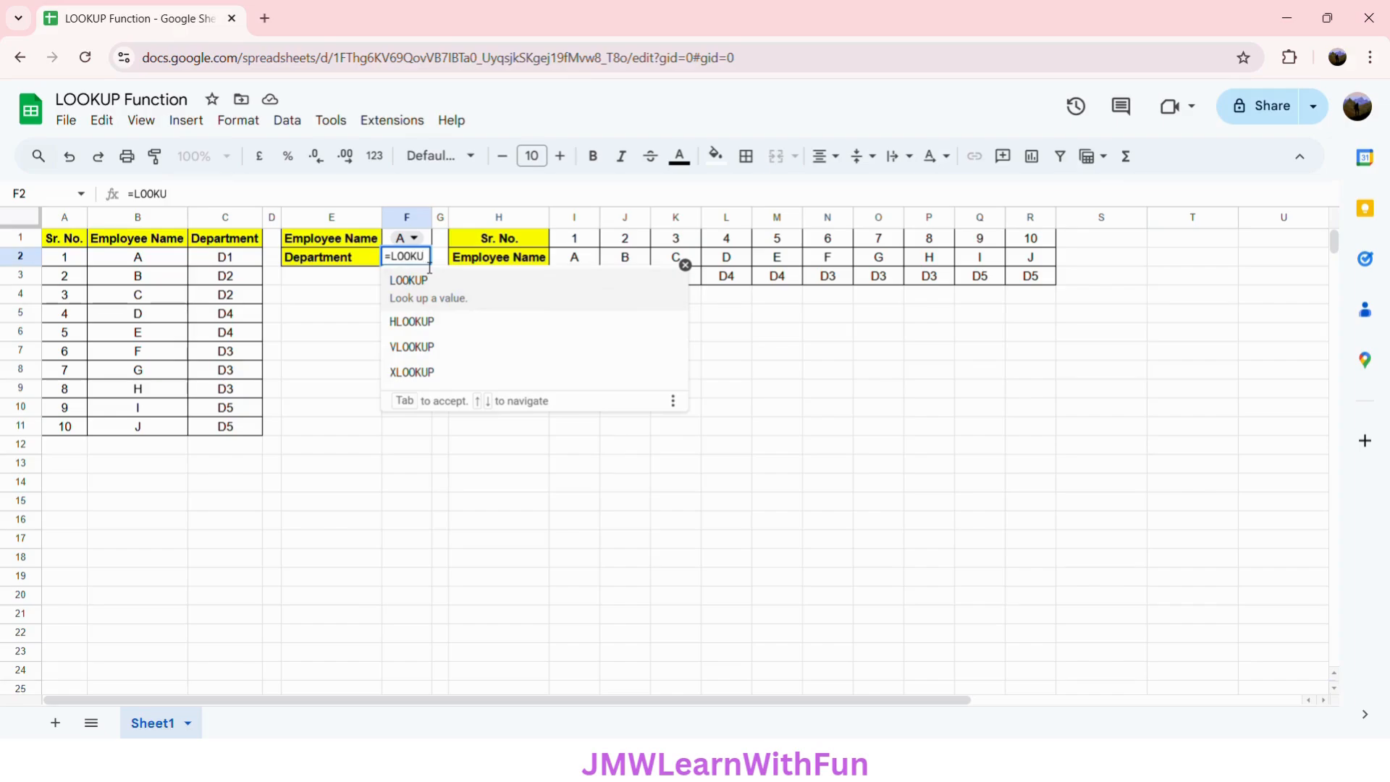
text(P)
click(482, 307)
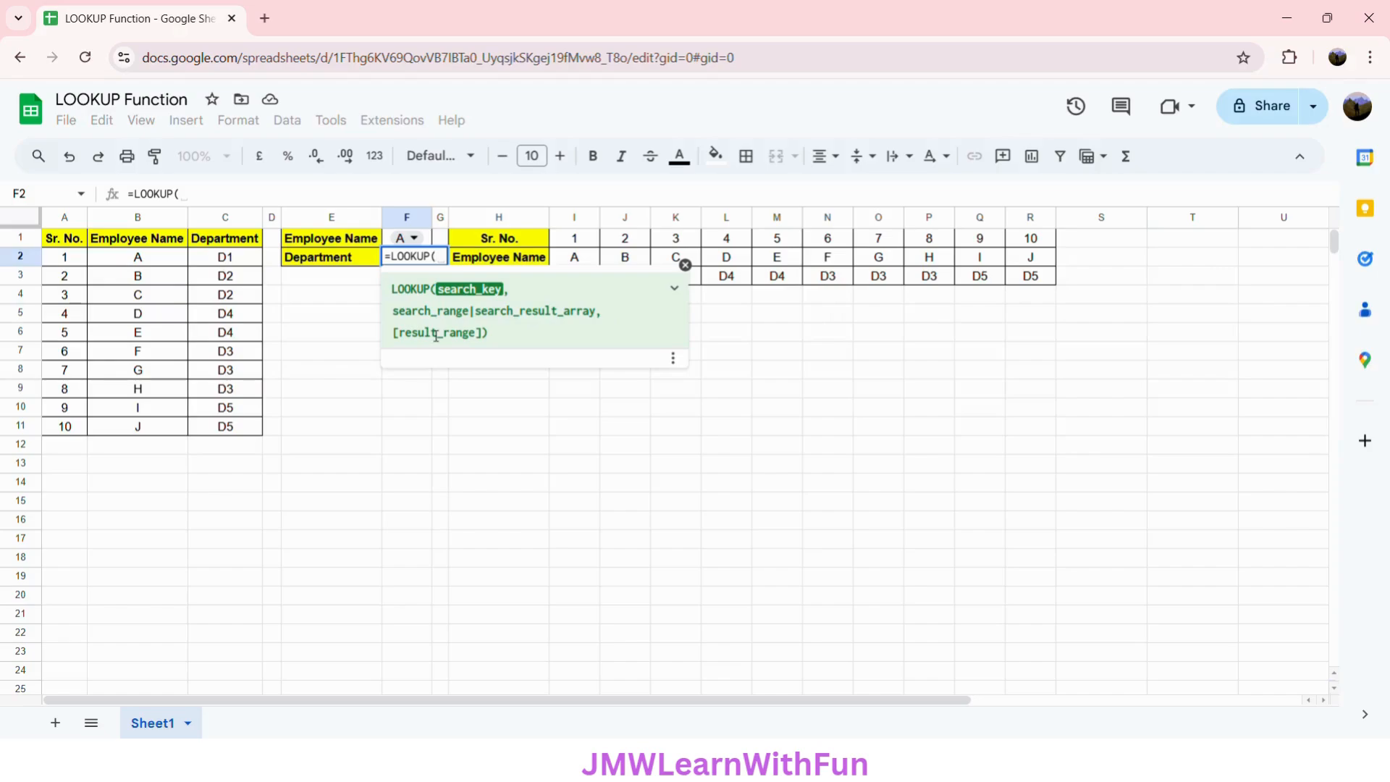
click(674, 288)
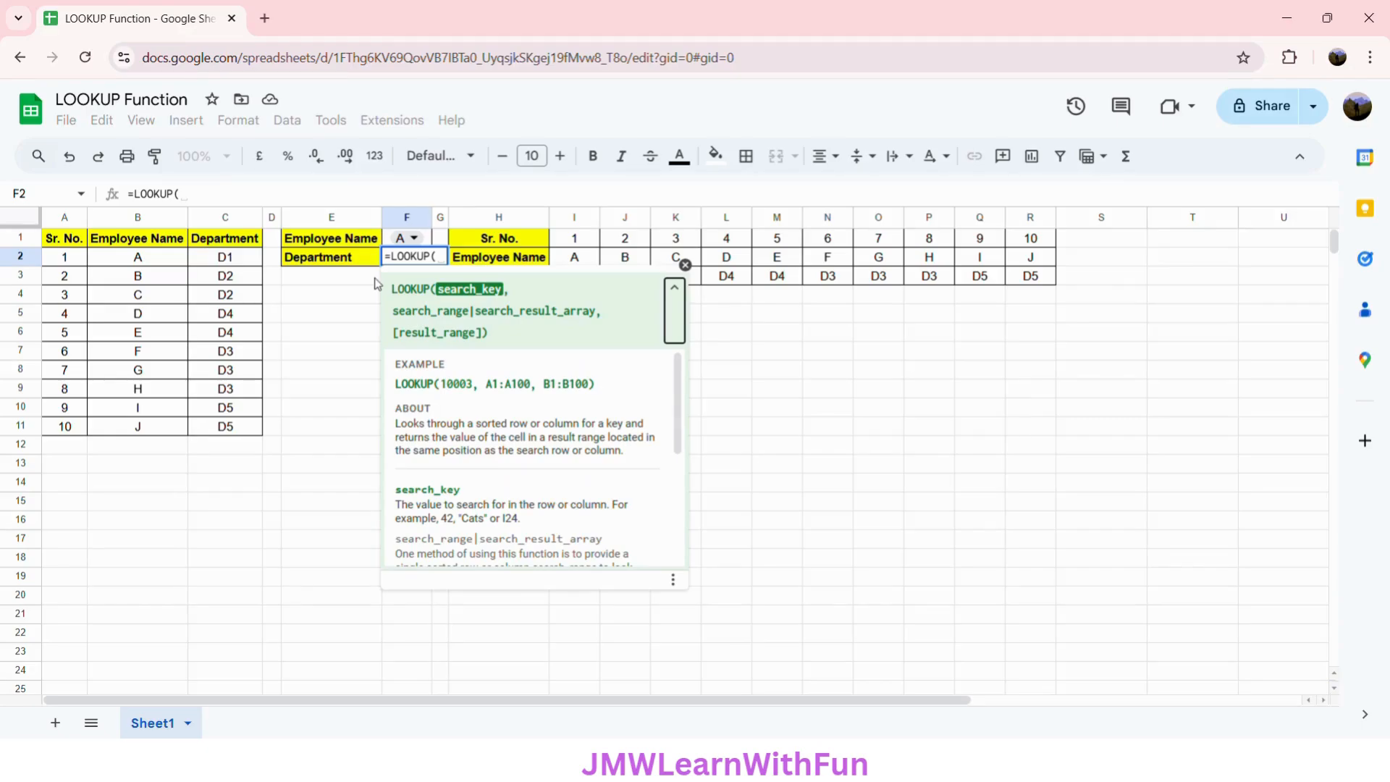
click(442, 264)
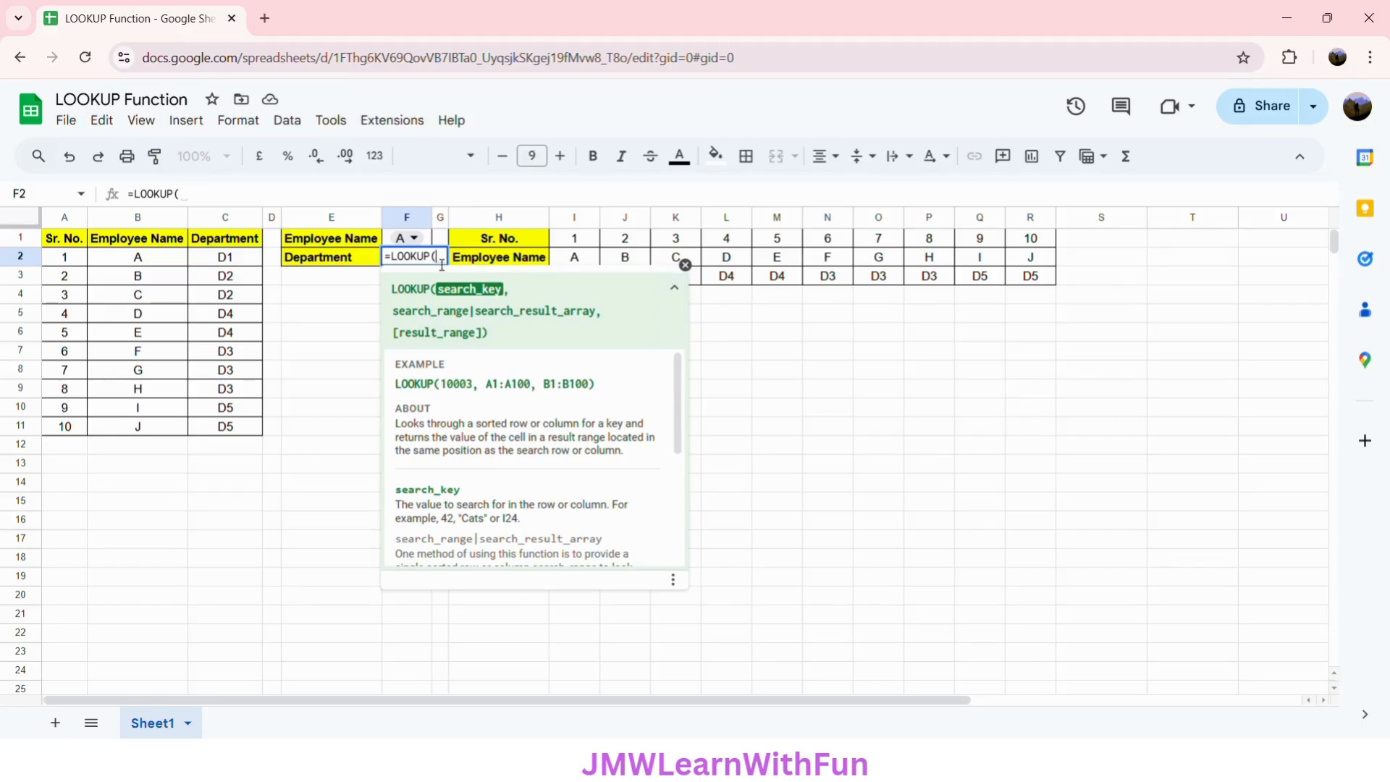
click(388, 244)
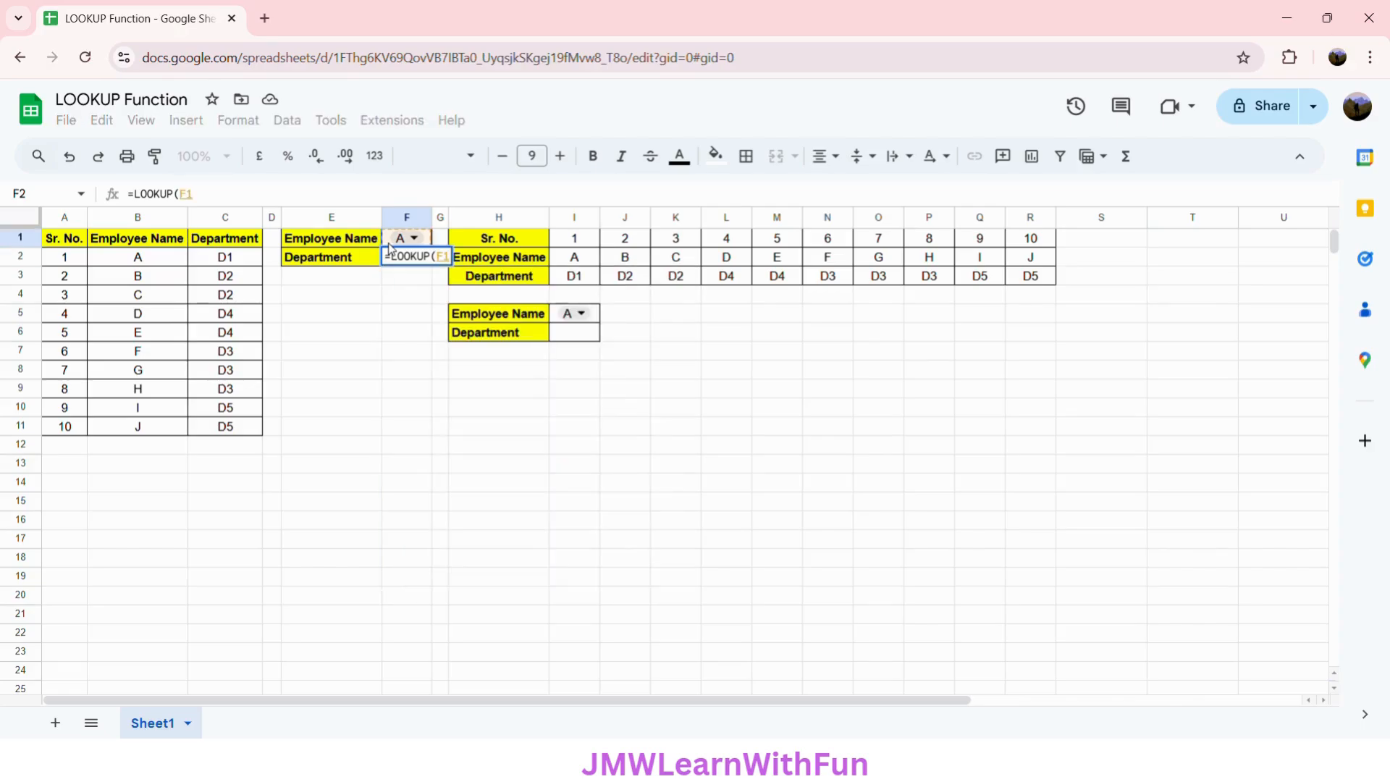
text(,)
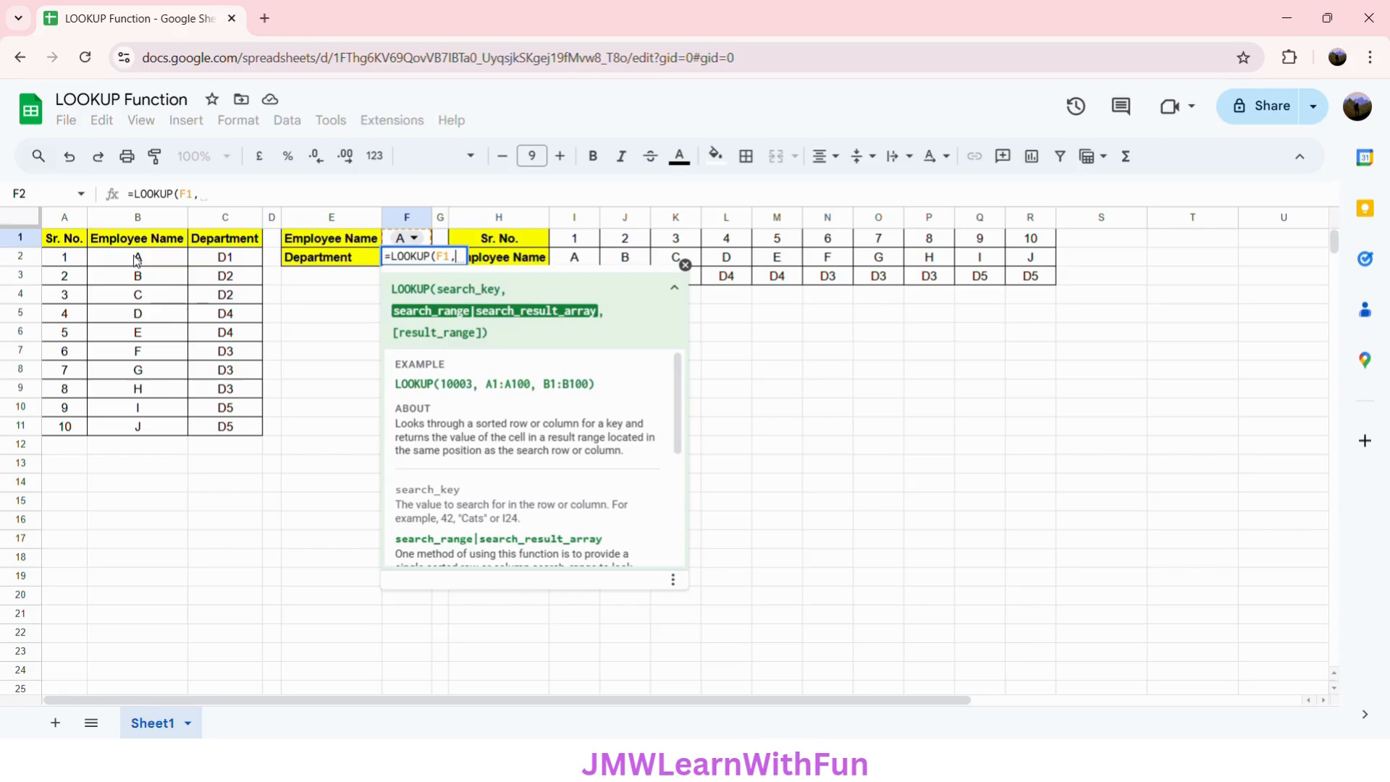
- Complete the F2 LOOKUP formula with search range B2:B11 and result range C2:C11
drag(137, 259, 135, 426)
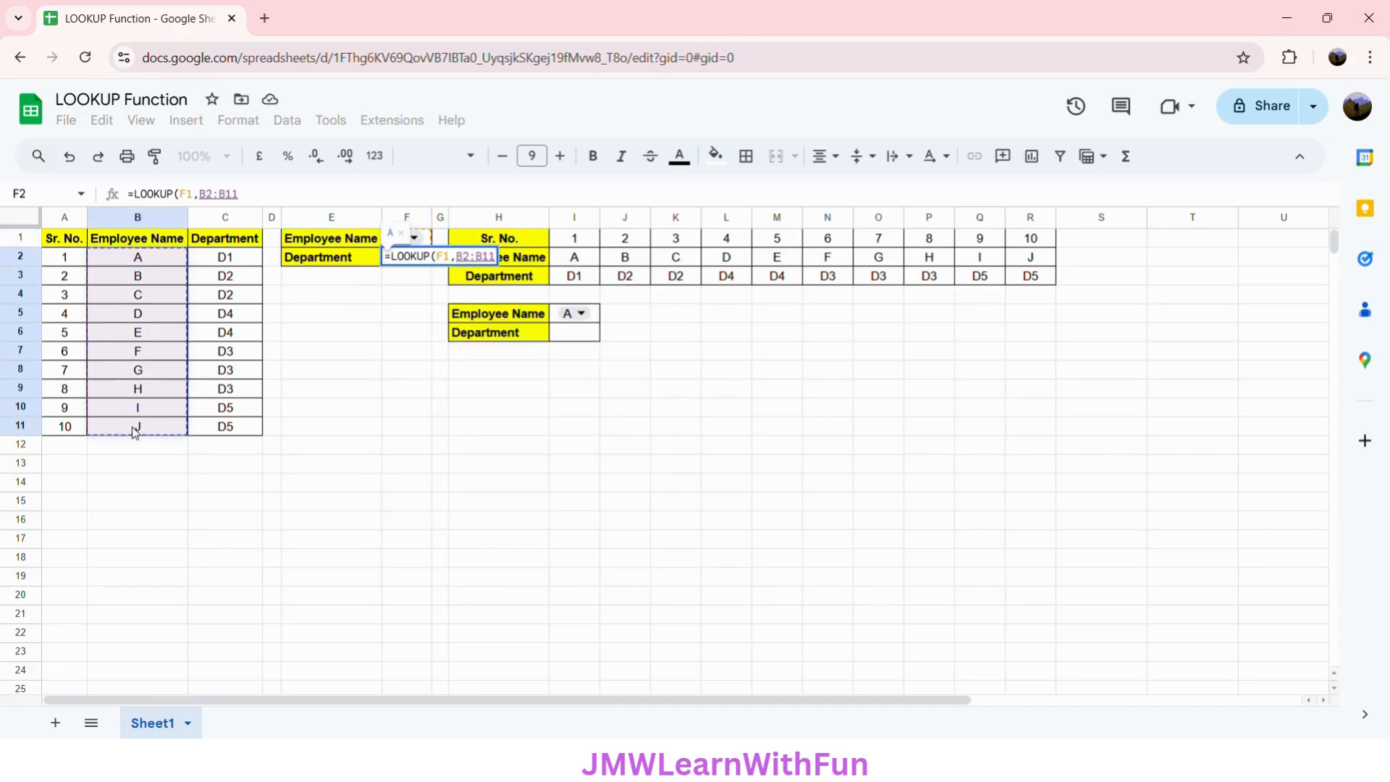
text(,)
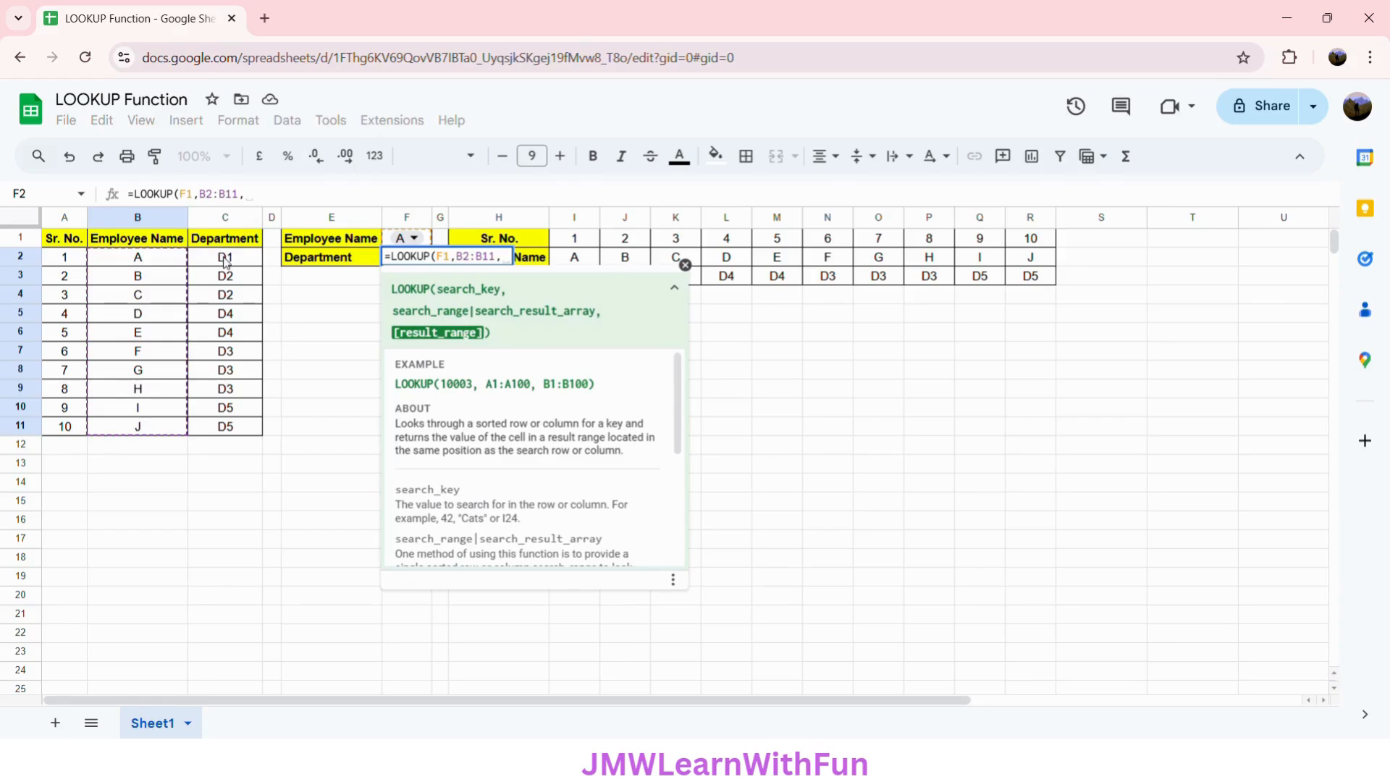
drag(226, 262, 230, 430)
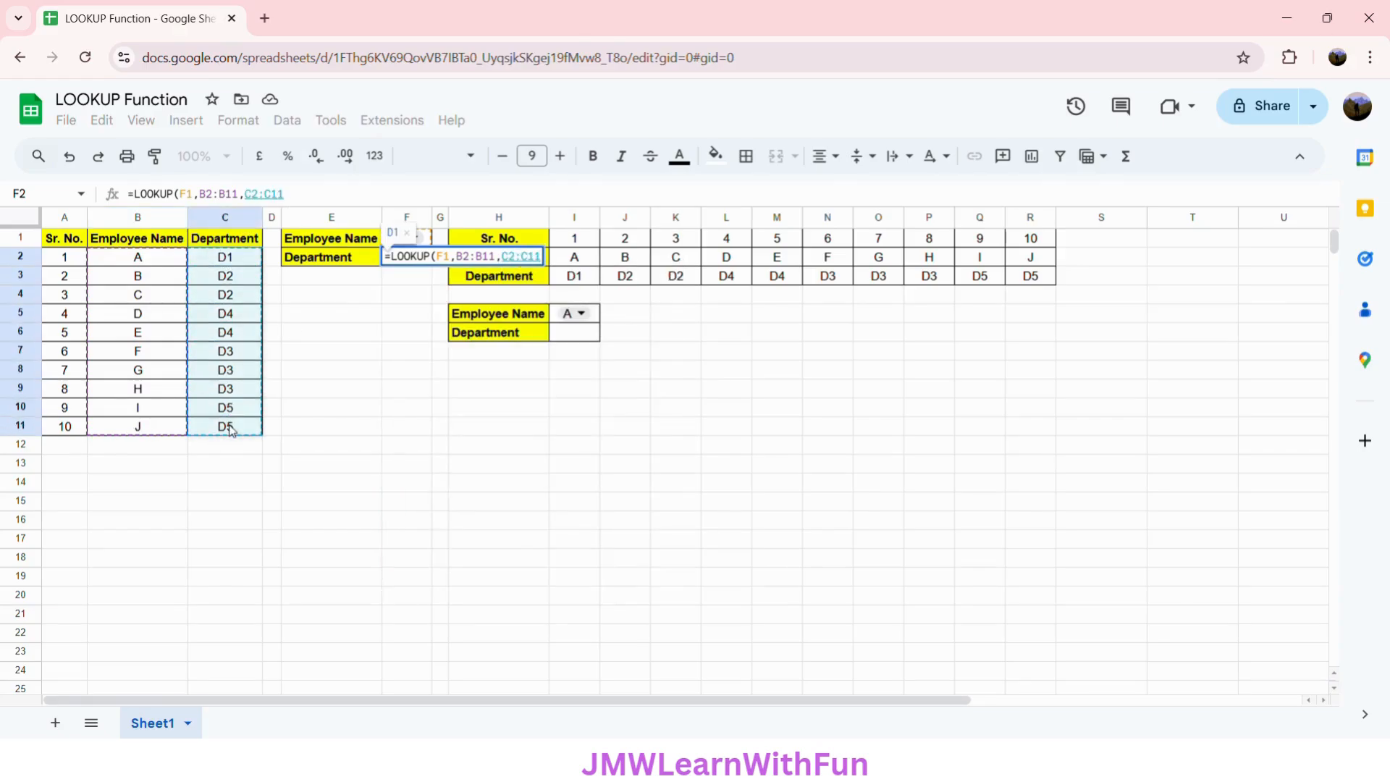
text())
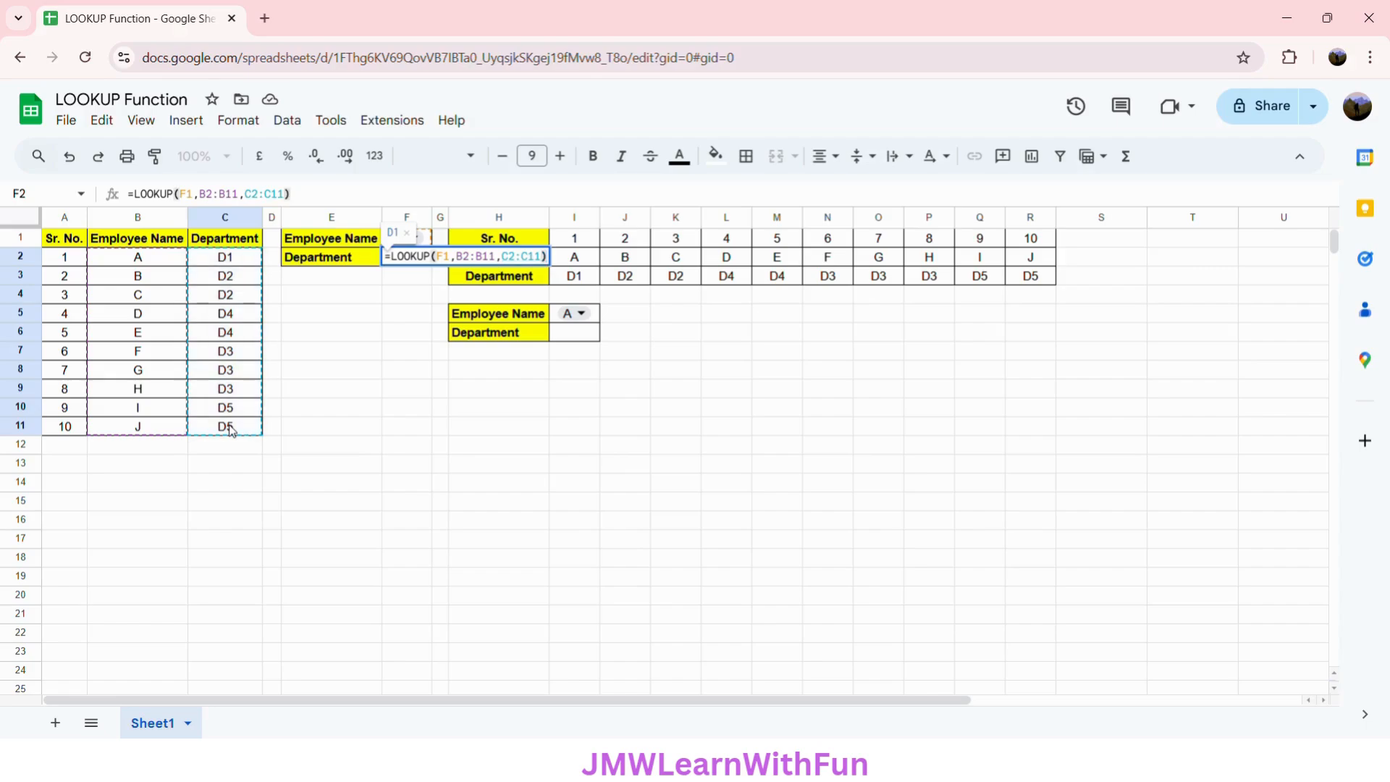
key(Return)
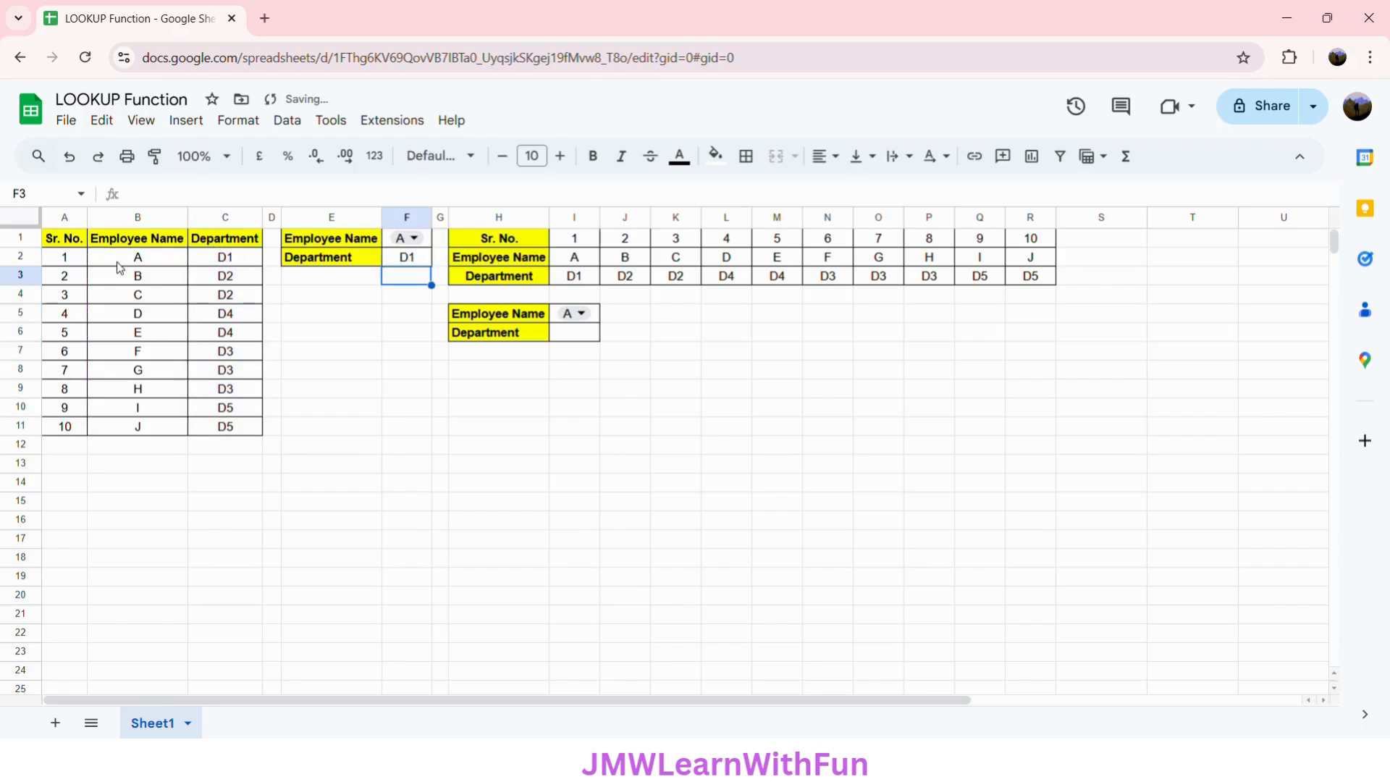
click(427, 261)
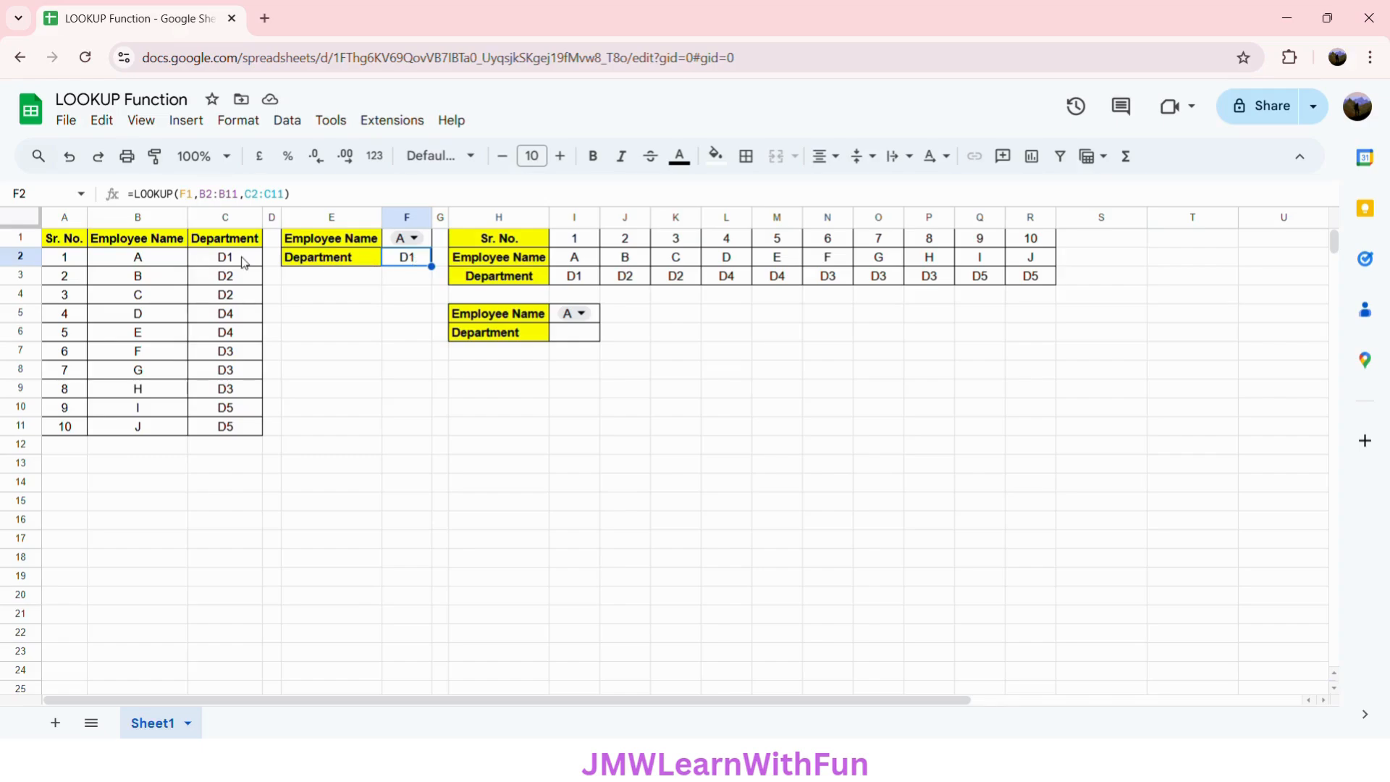
- Choose employee D in F1 and widen column F slightly so the dropdown value fits
click(405, 238)
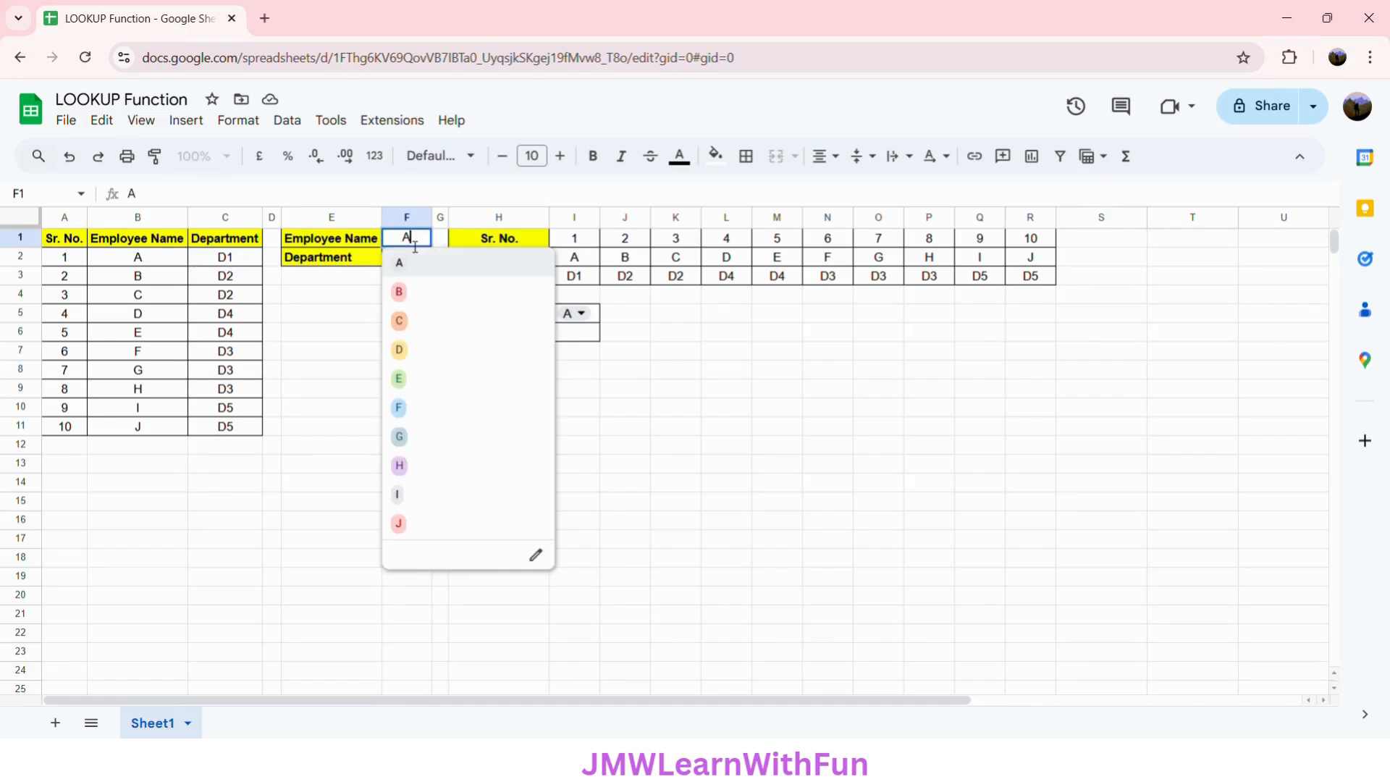
click(425, 353)
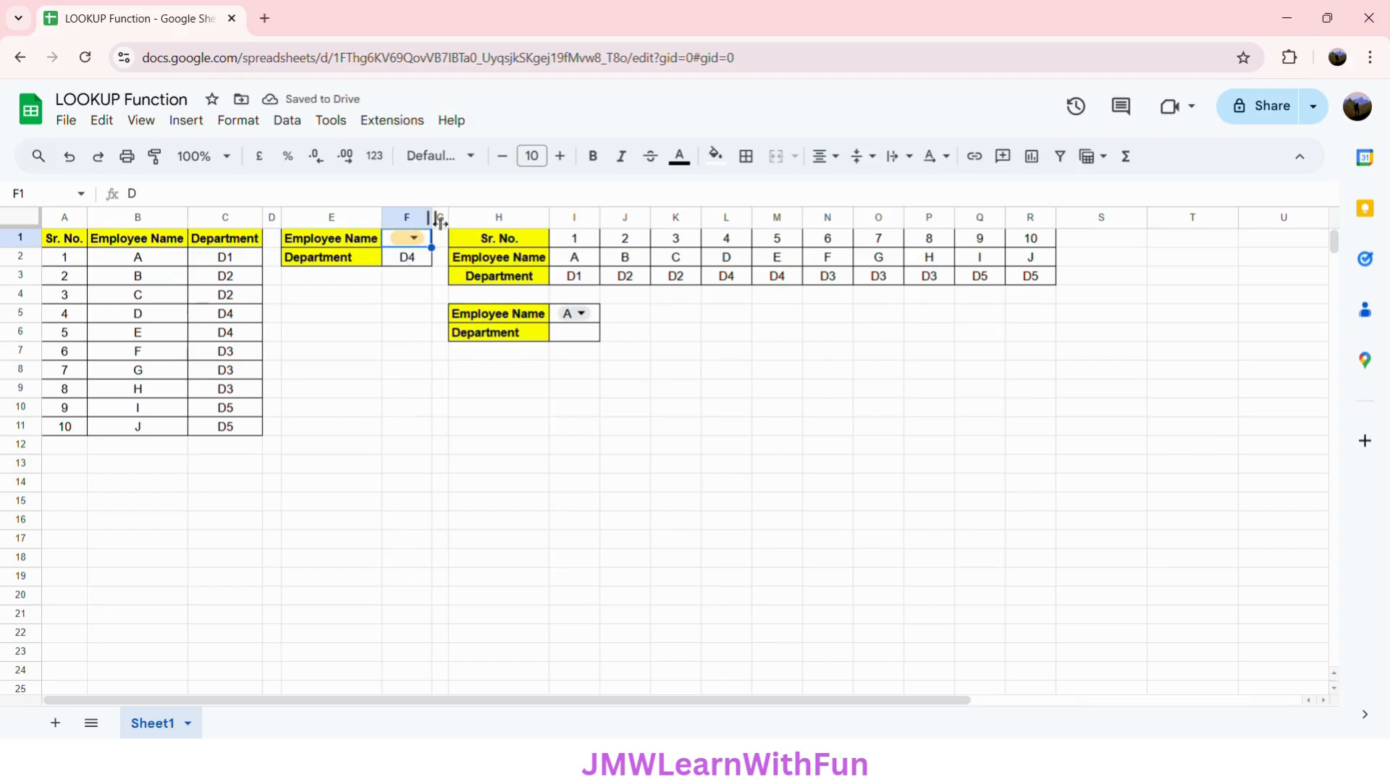
drag(433, 217, 448, 218)
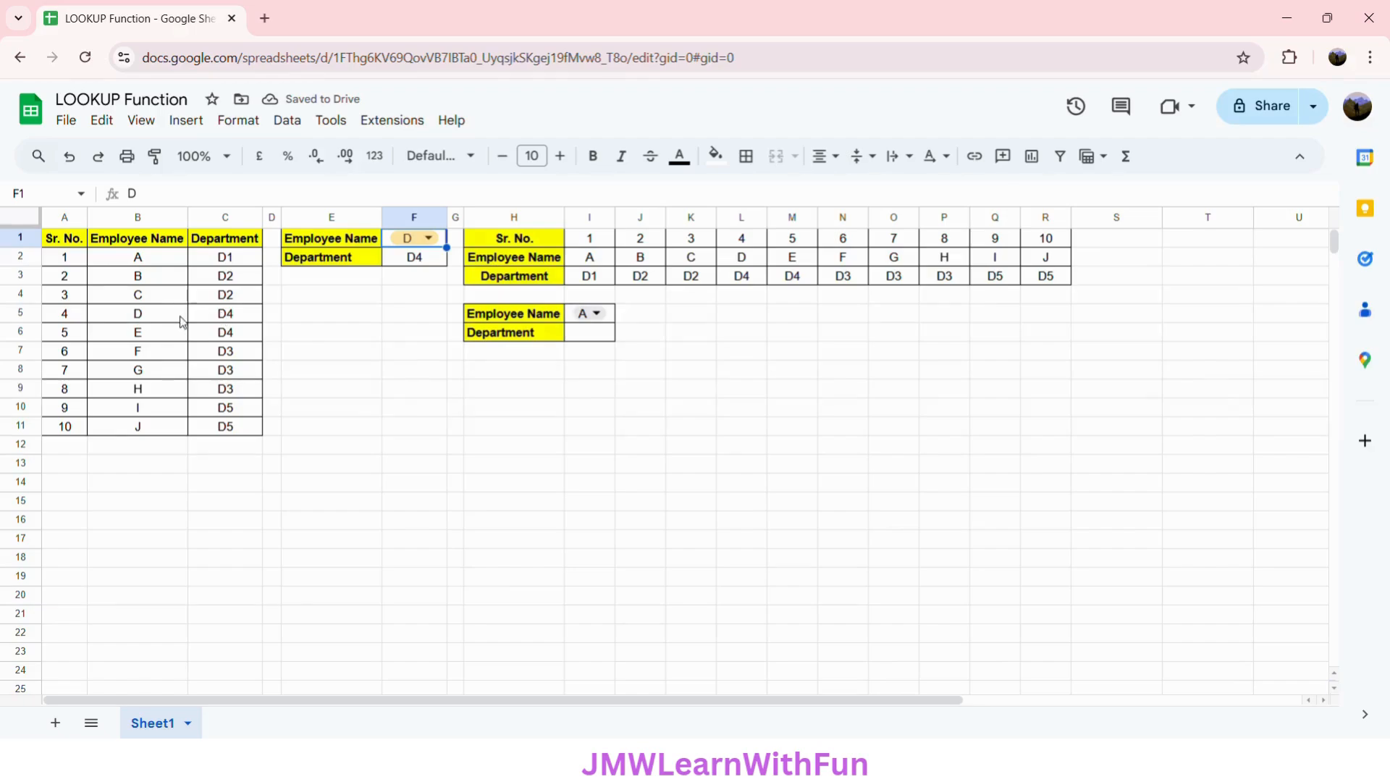
- Test the F2 lookup by choosing employee H and then employee J in F1
click(419, 238)
click(431, 465)
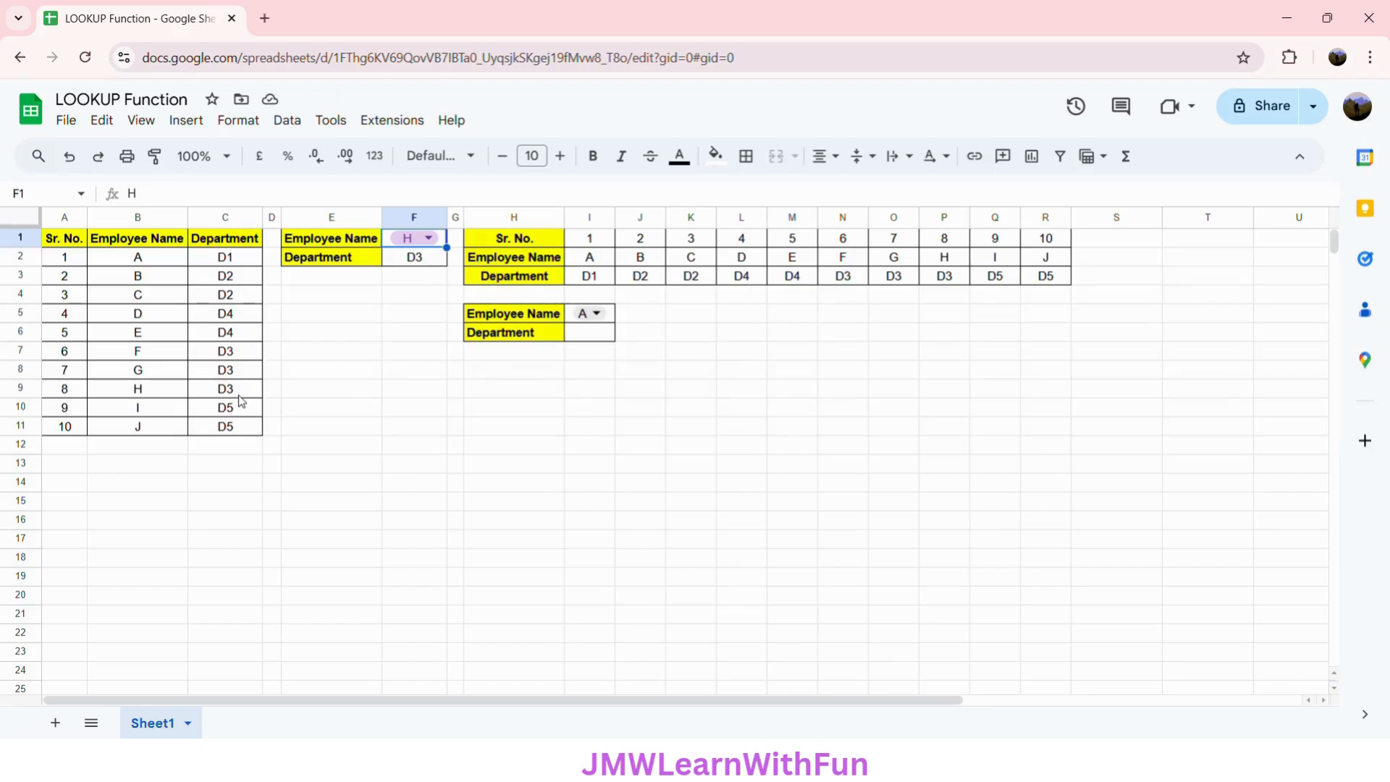
click(428, 238)
click(456, 524)
click(424, 262)
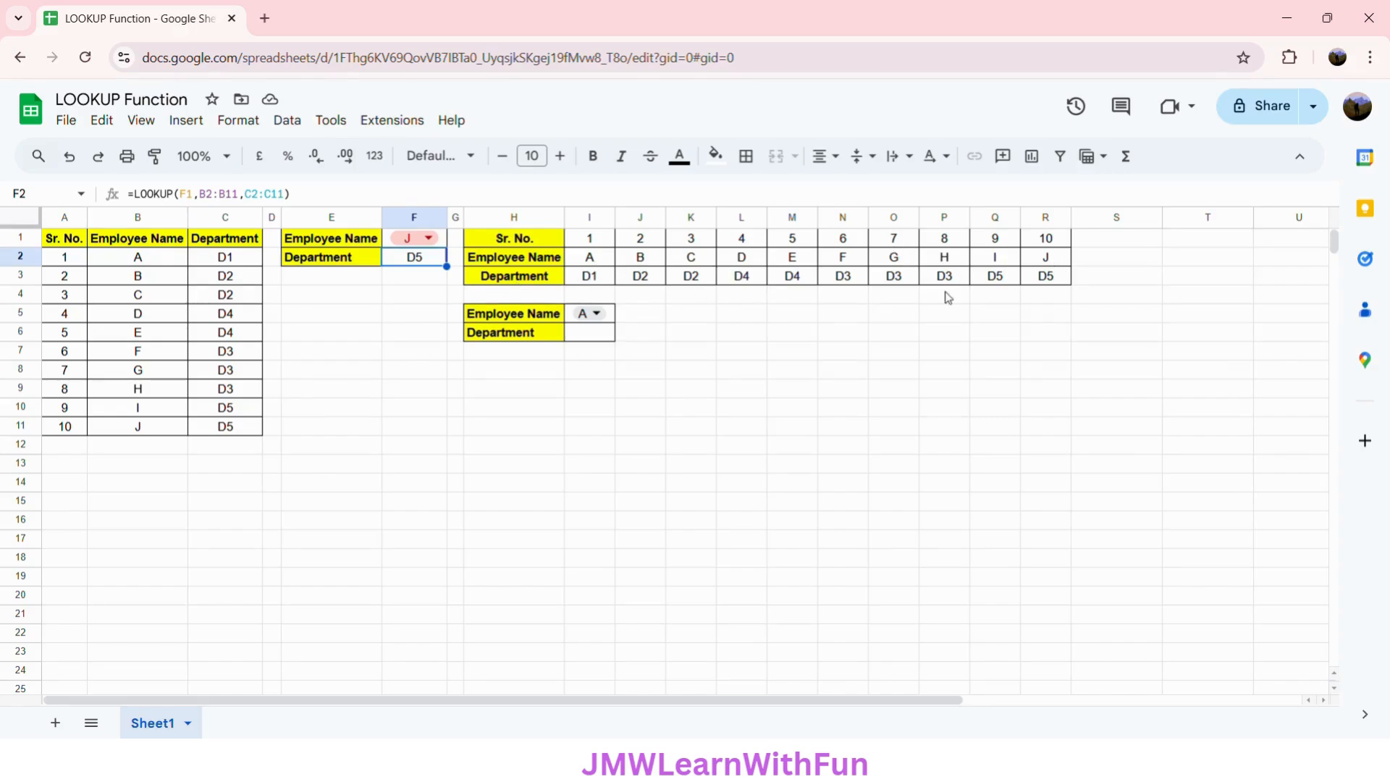
- Examine the lookup labels below the horizontal table and the employee names offered by the dropdown in I5
click(507, 319)
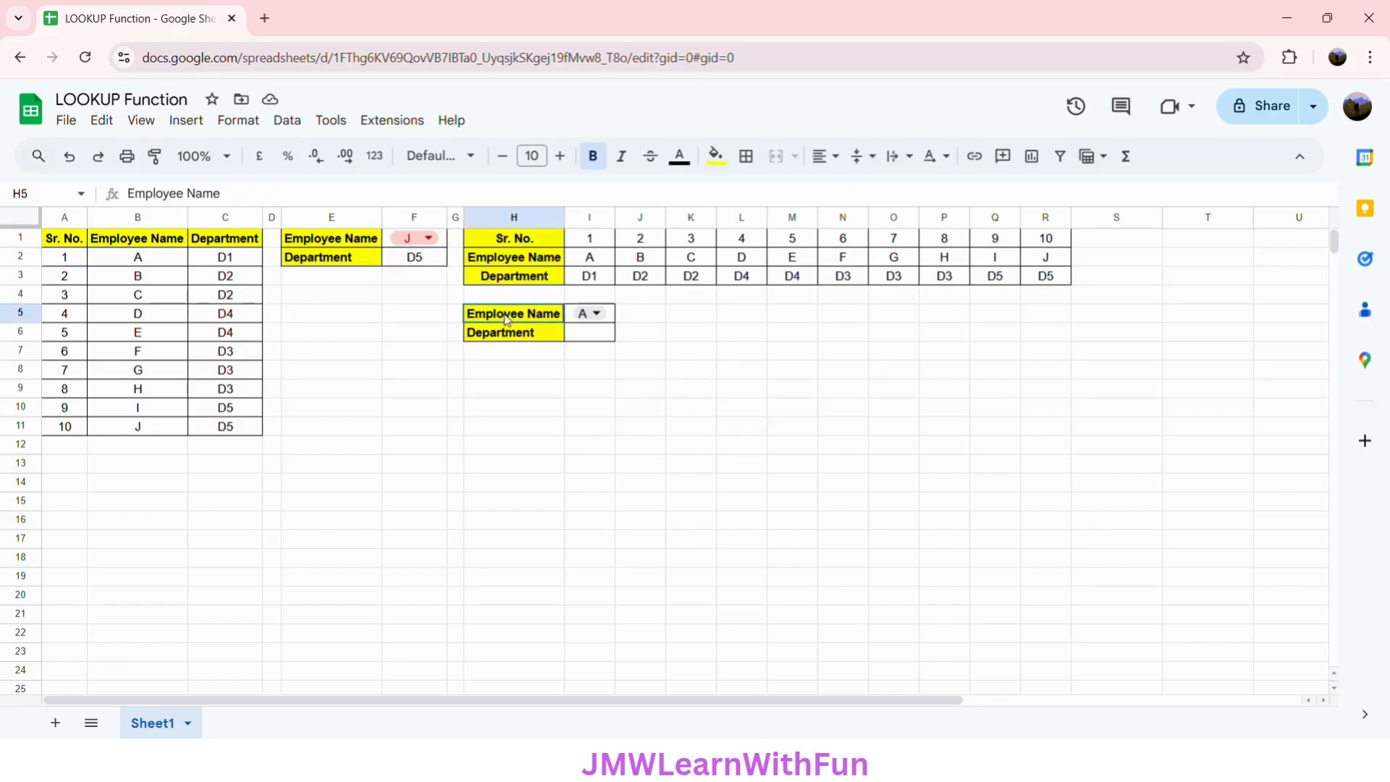
click(611, 320)
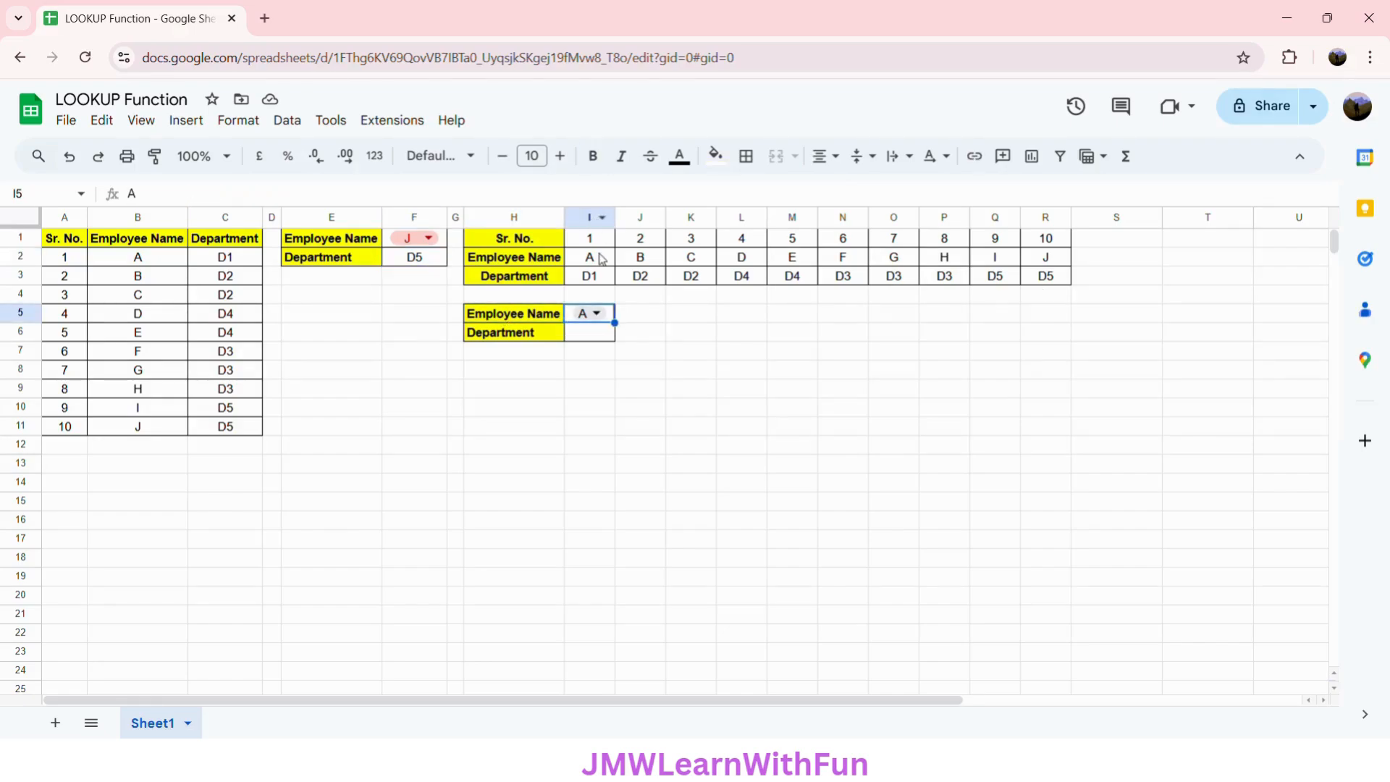
click(597, 312)
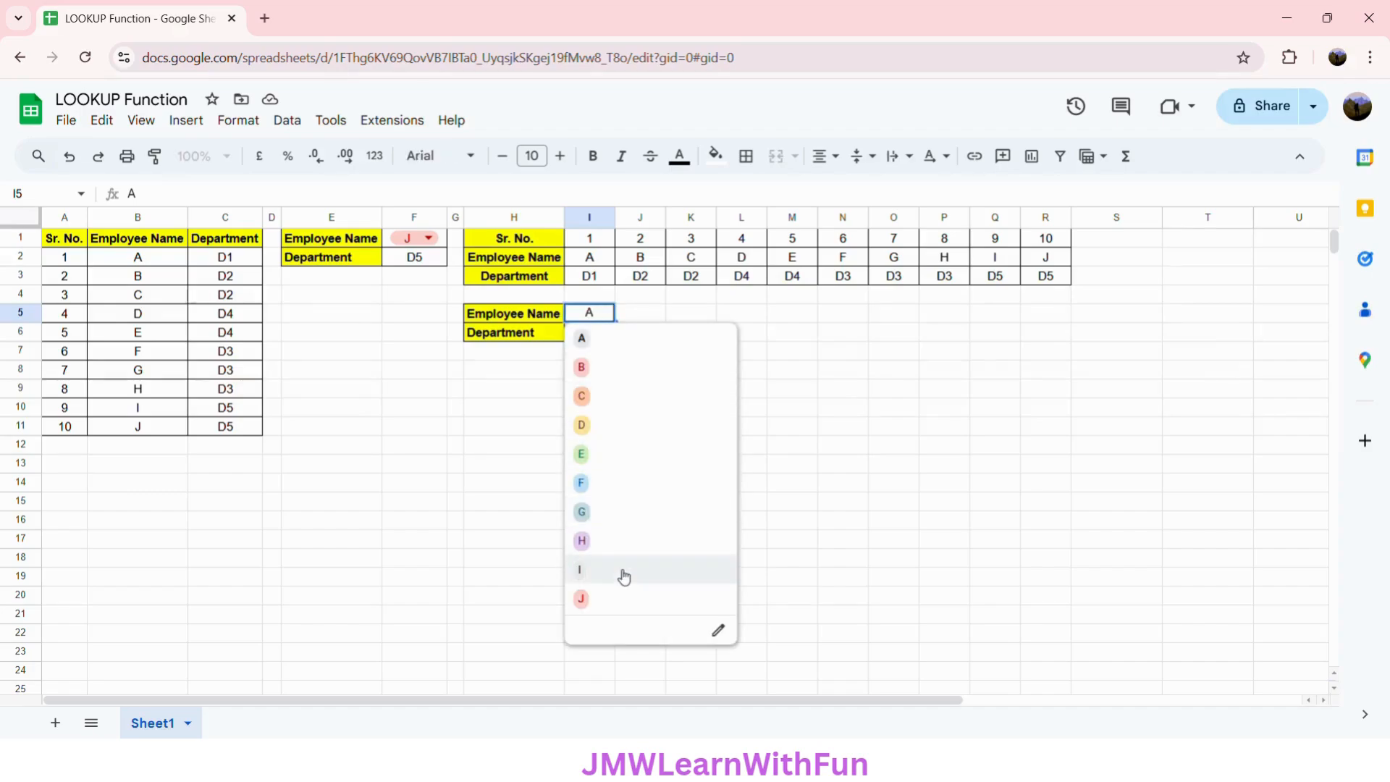
click(511, 338)
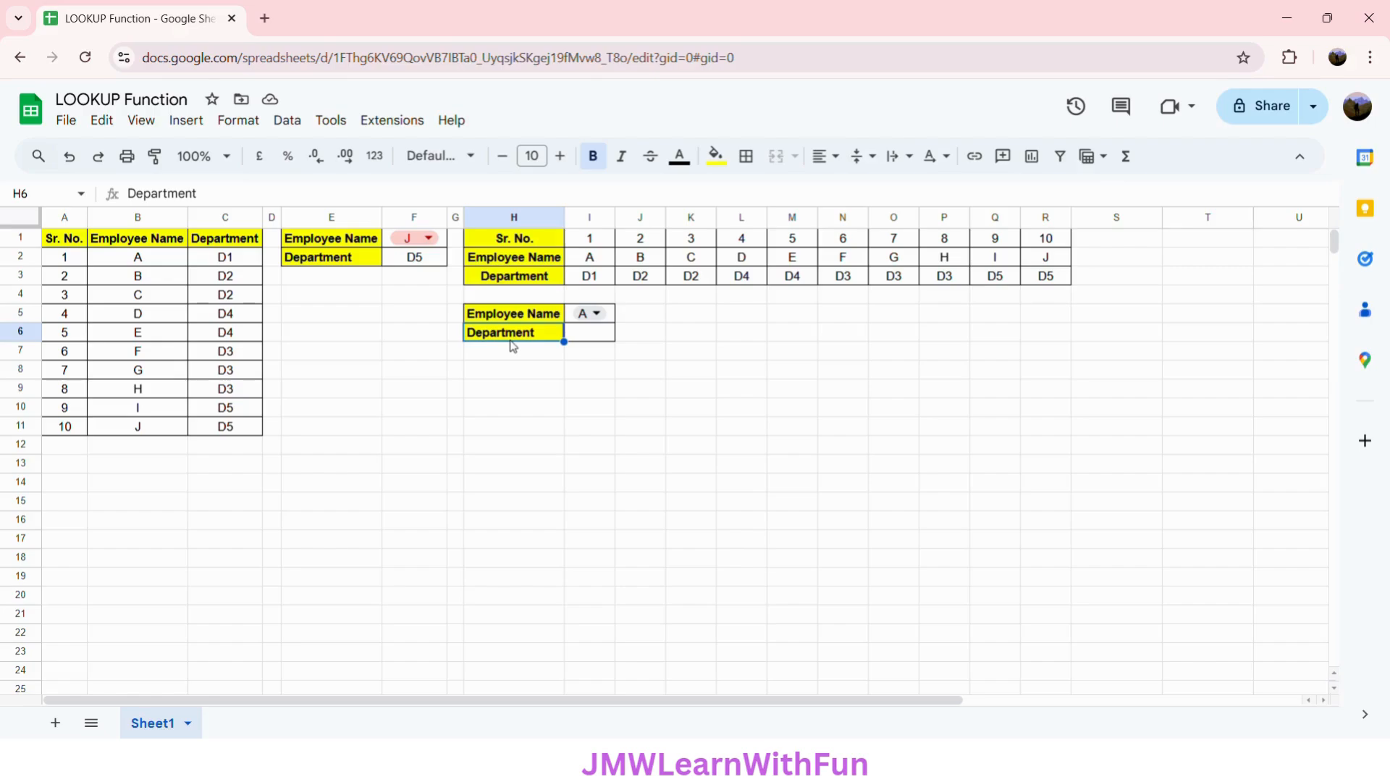
click(612, 321)
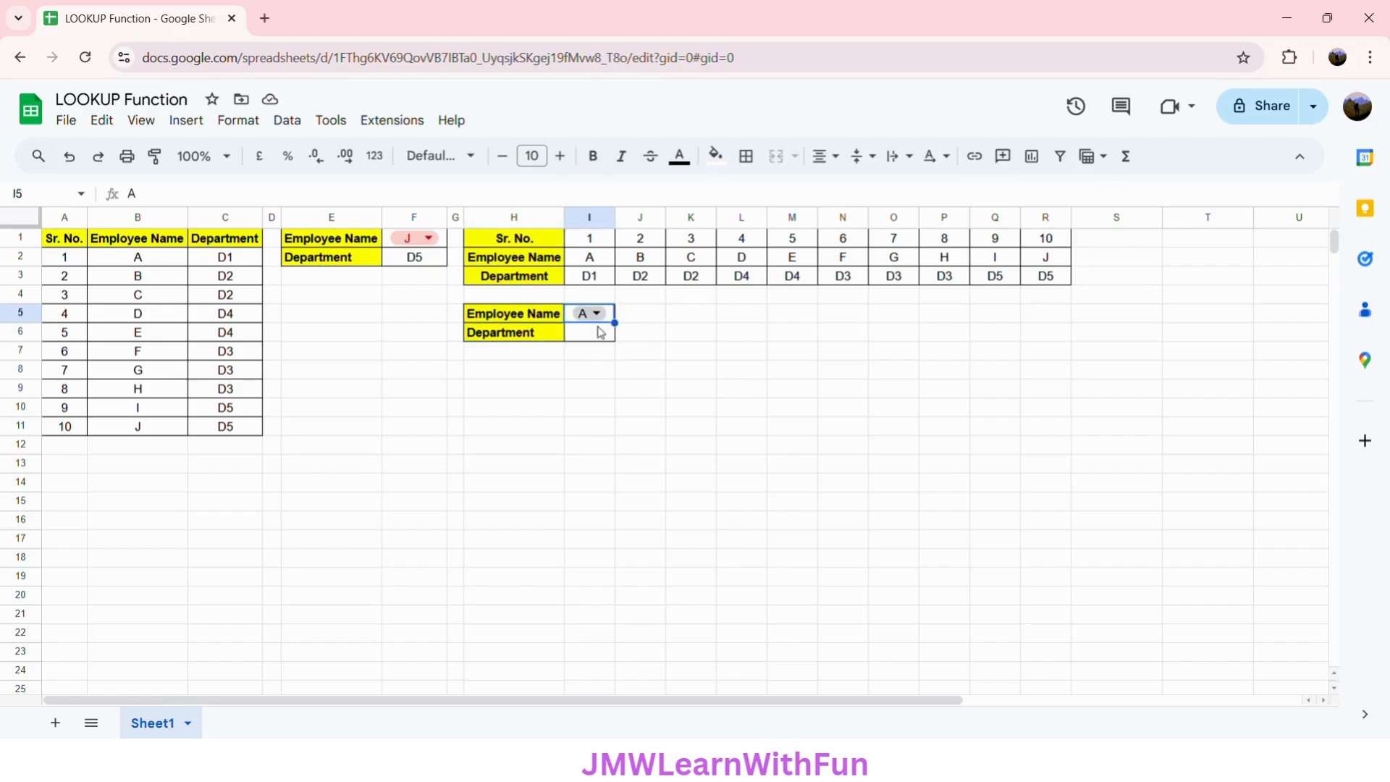
- Start a LOOKUP formula in I6 with I5 as the search key and I2:R2 as the search range
click(594, 338)
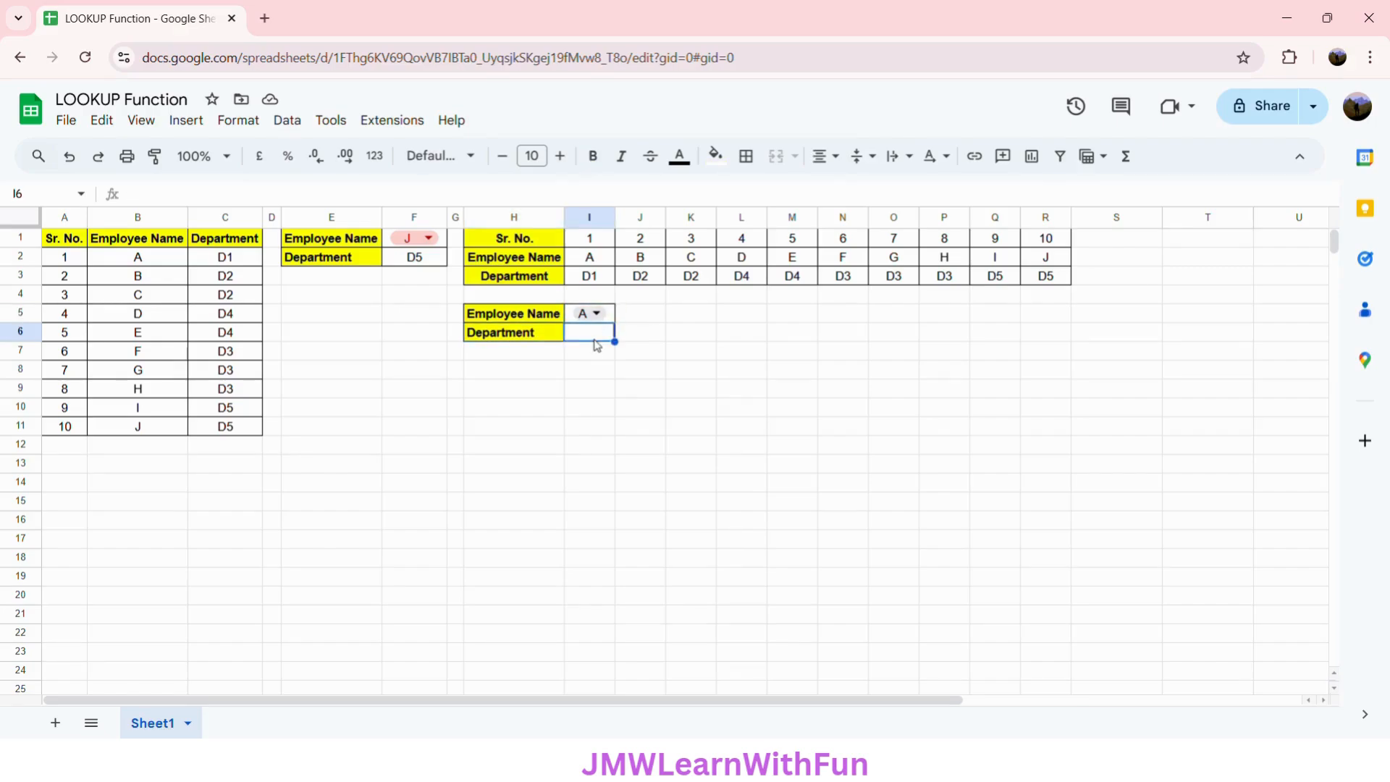
text(=)
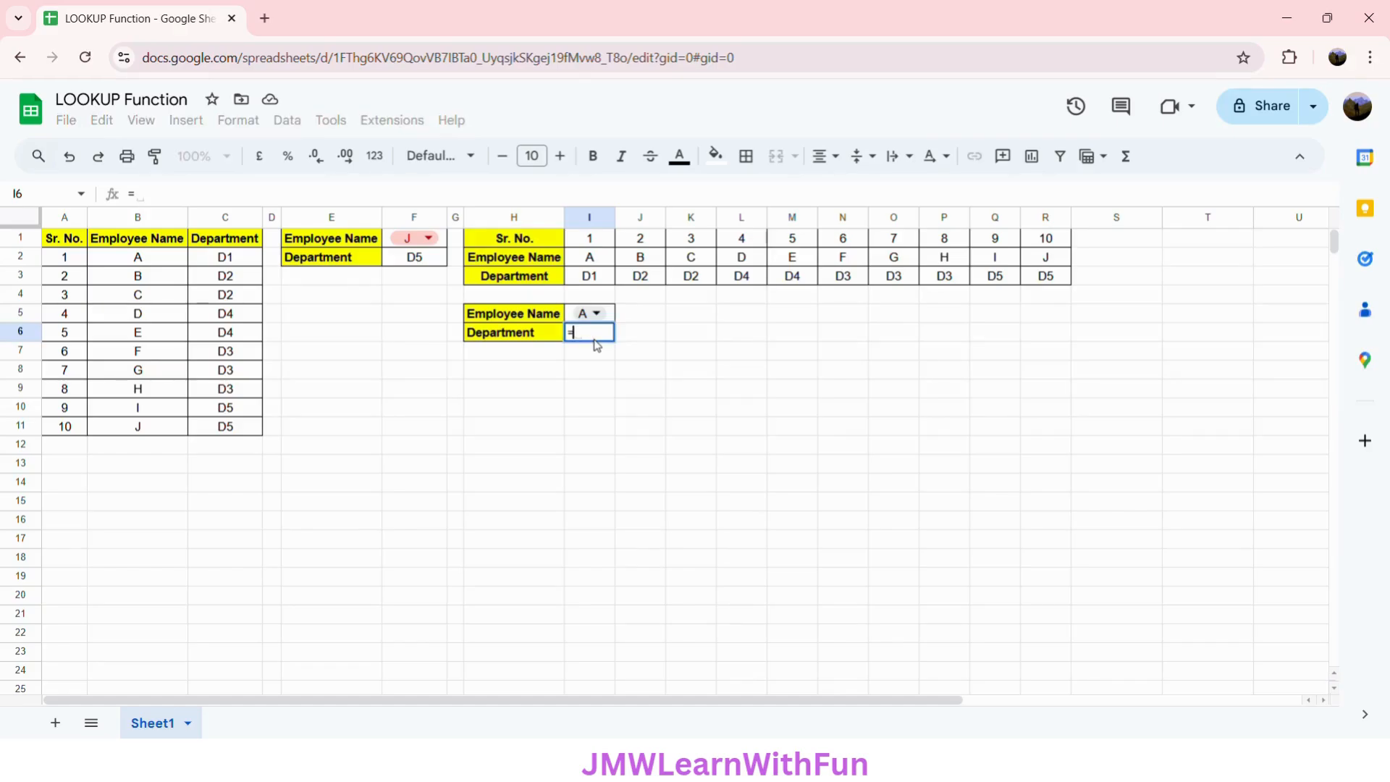
text(LOOKUP)
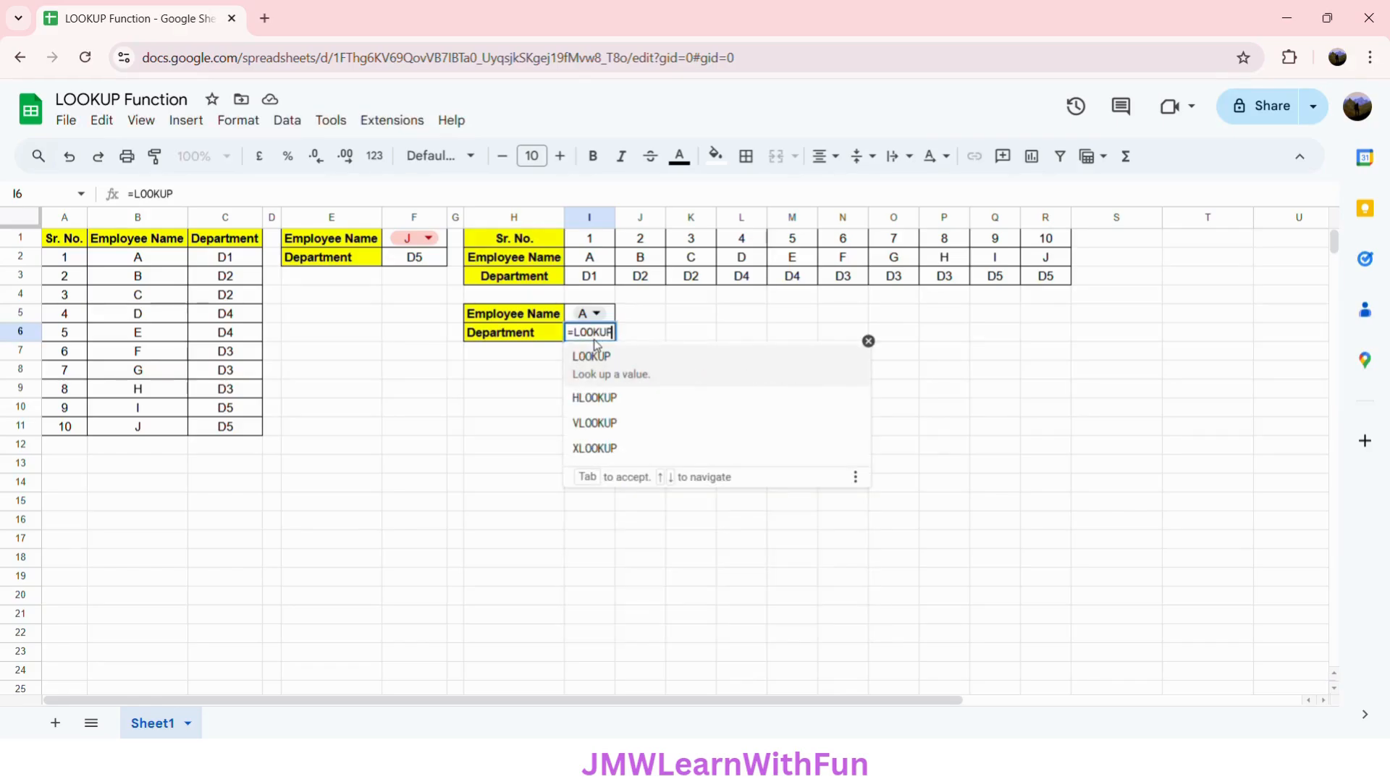
text(()
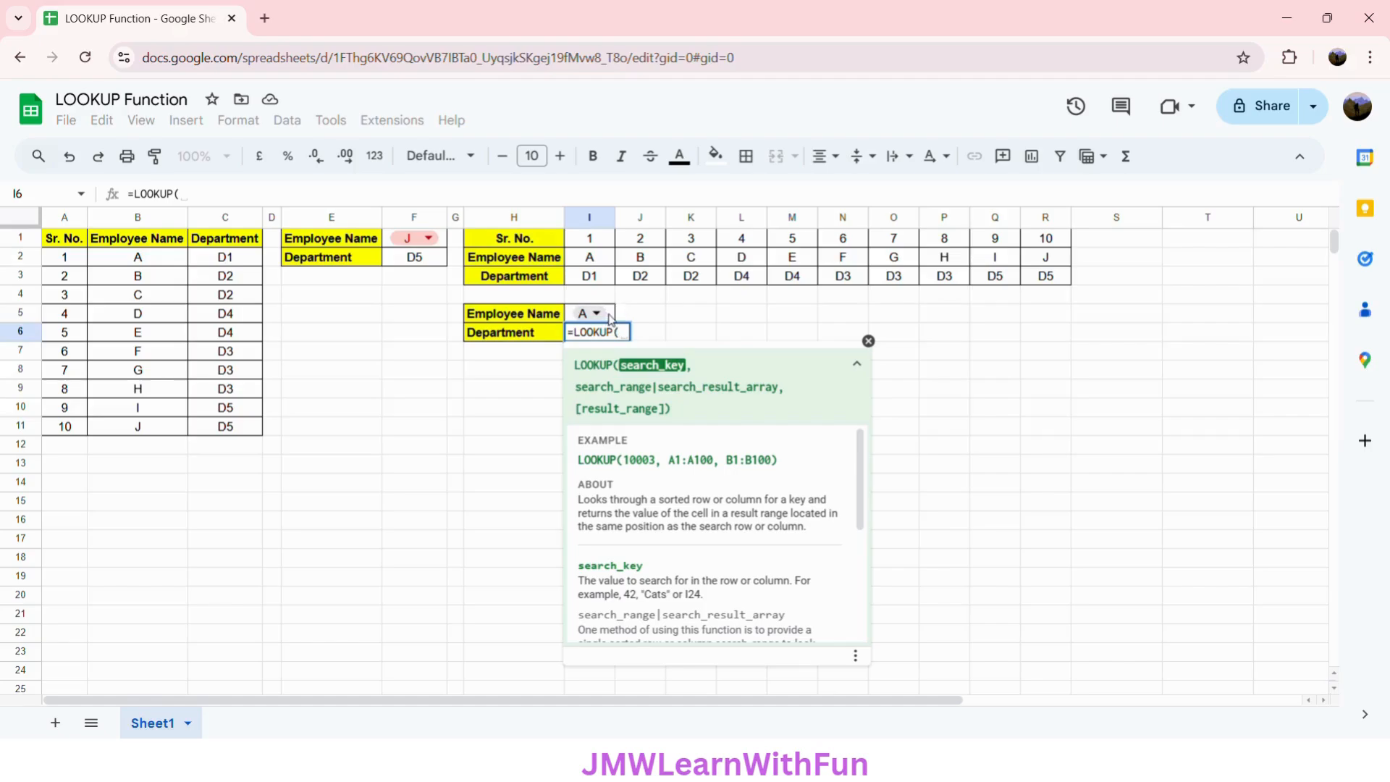
click(610, 319)
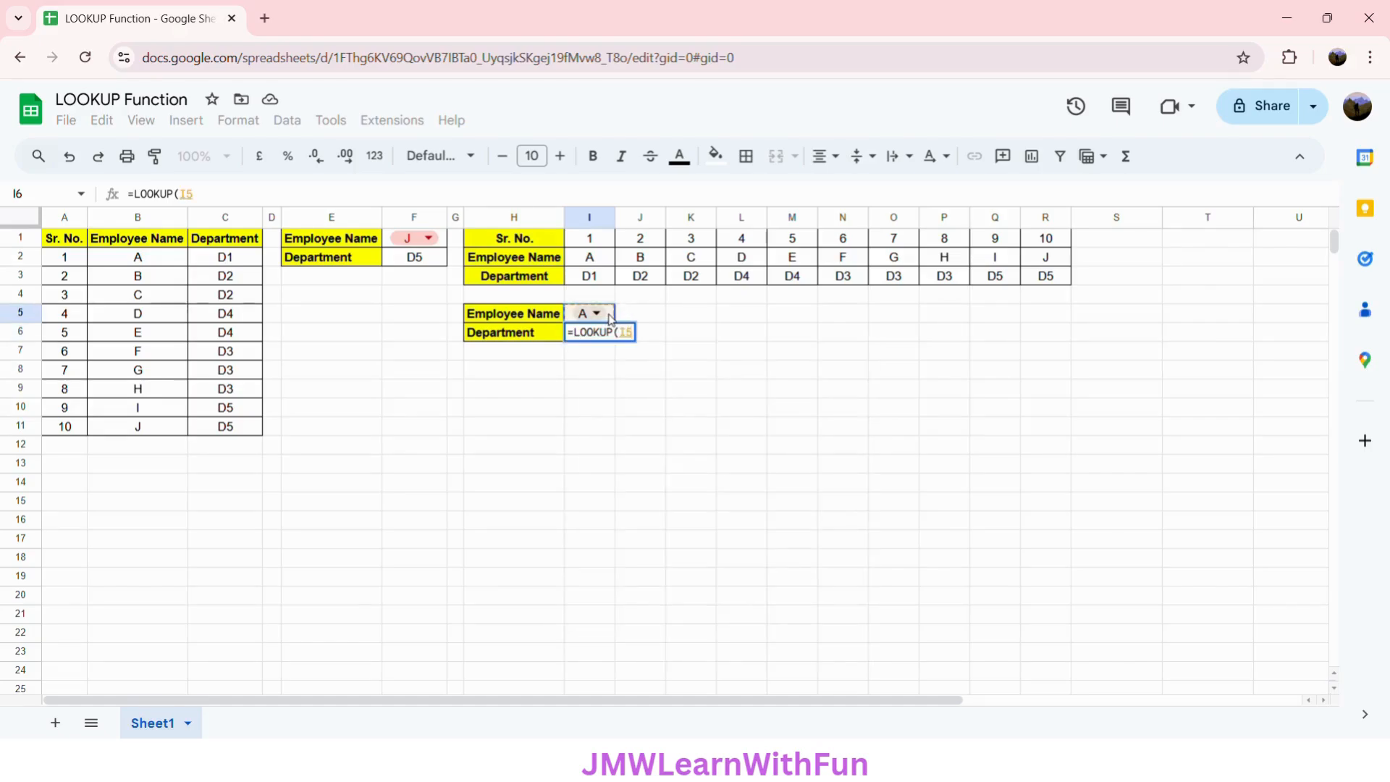
text(,)
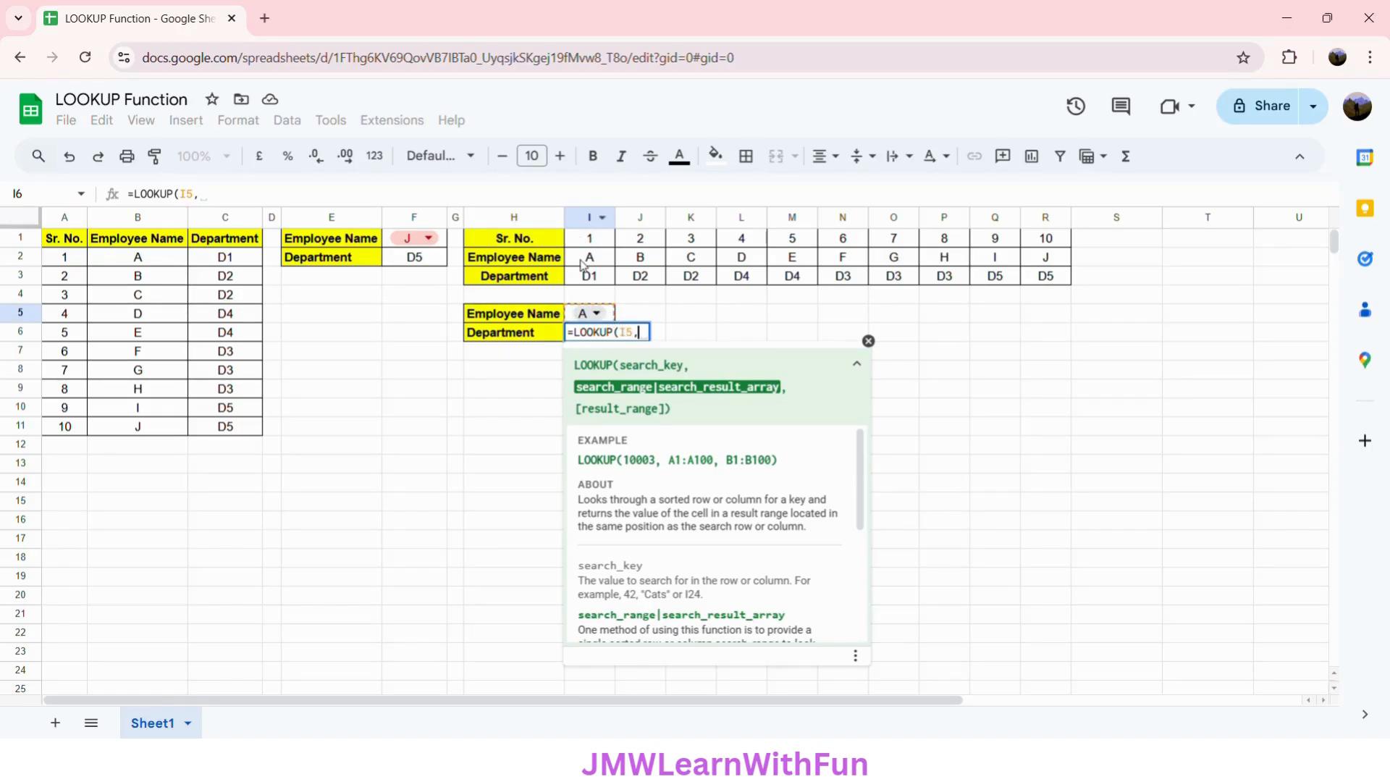
drag(584, 260, 1037, 264)
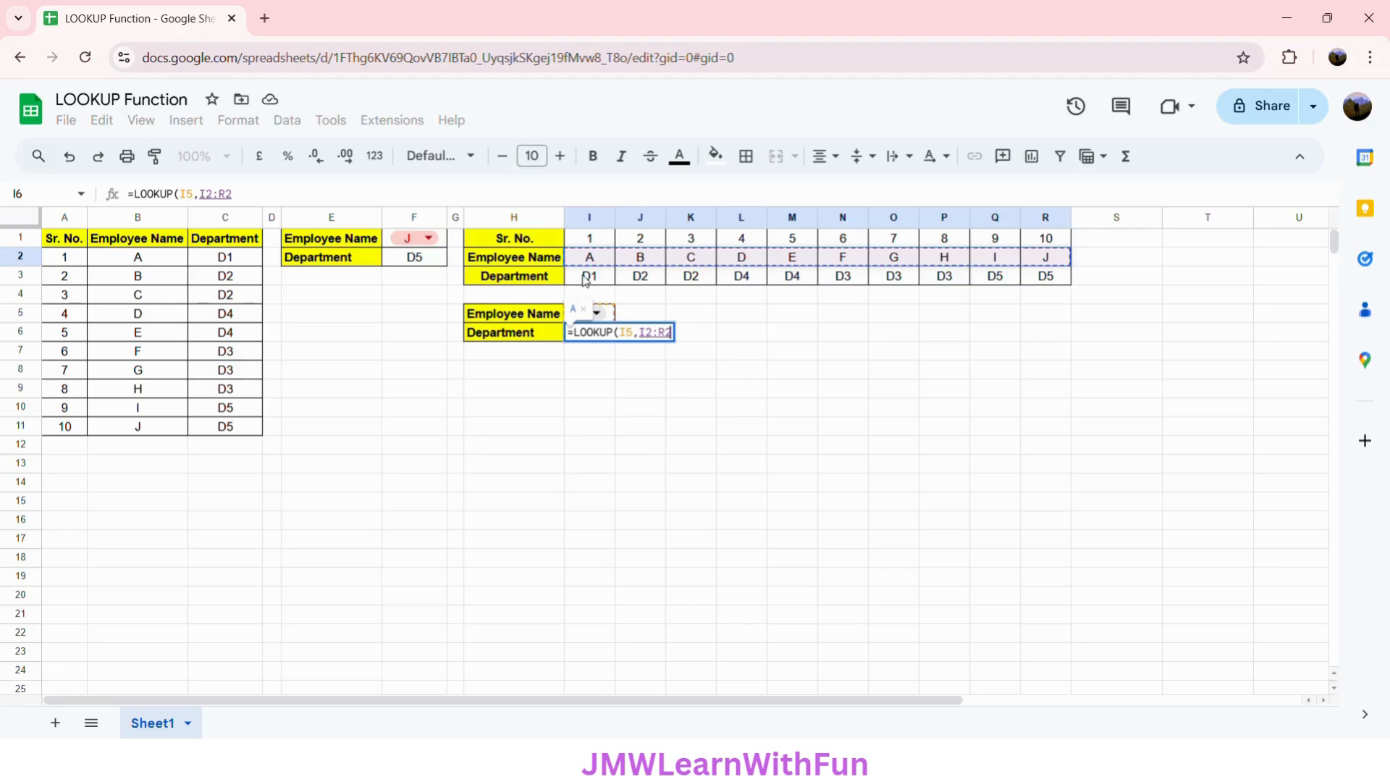
- Complete the I6 LOOKUP formula with I3:R3 as the result range and check the finished cell
text(,)
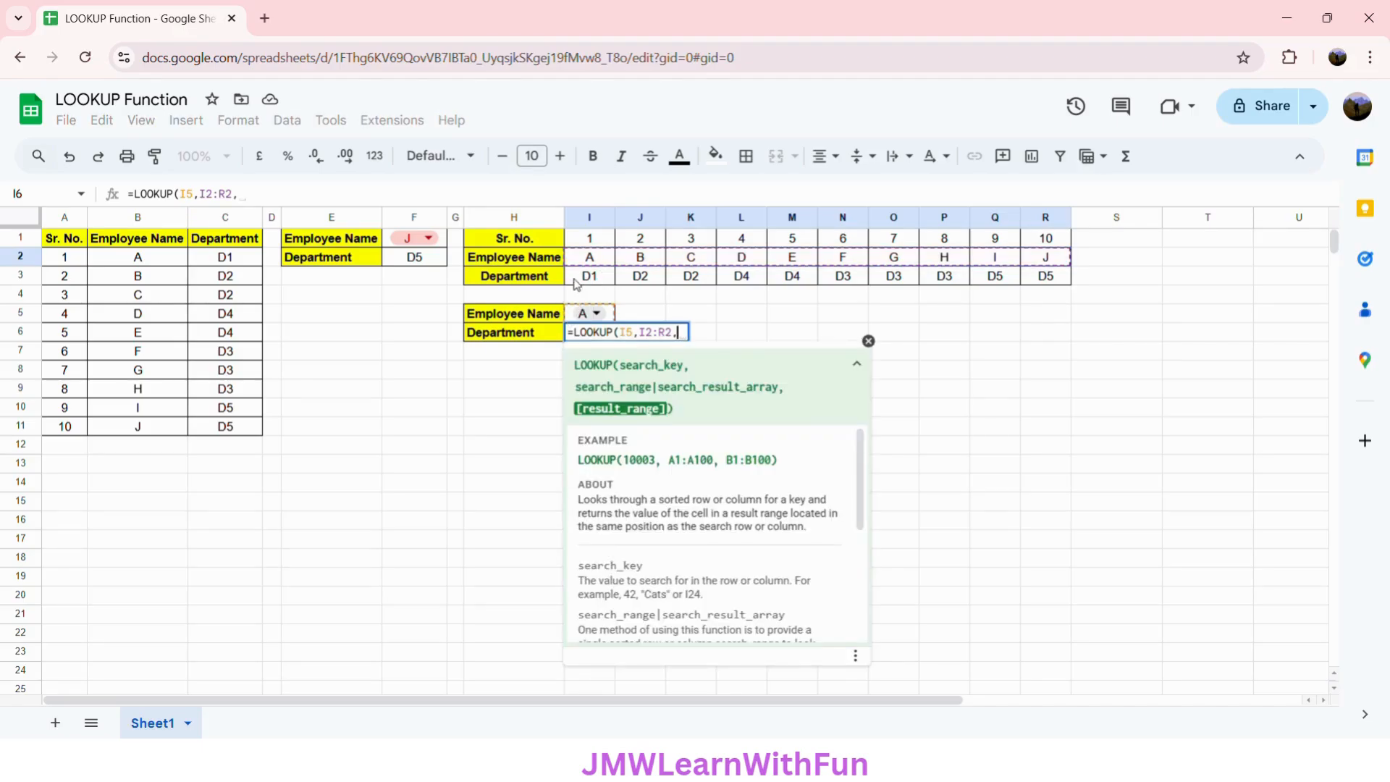
drag(576, 281, 1124, 275)
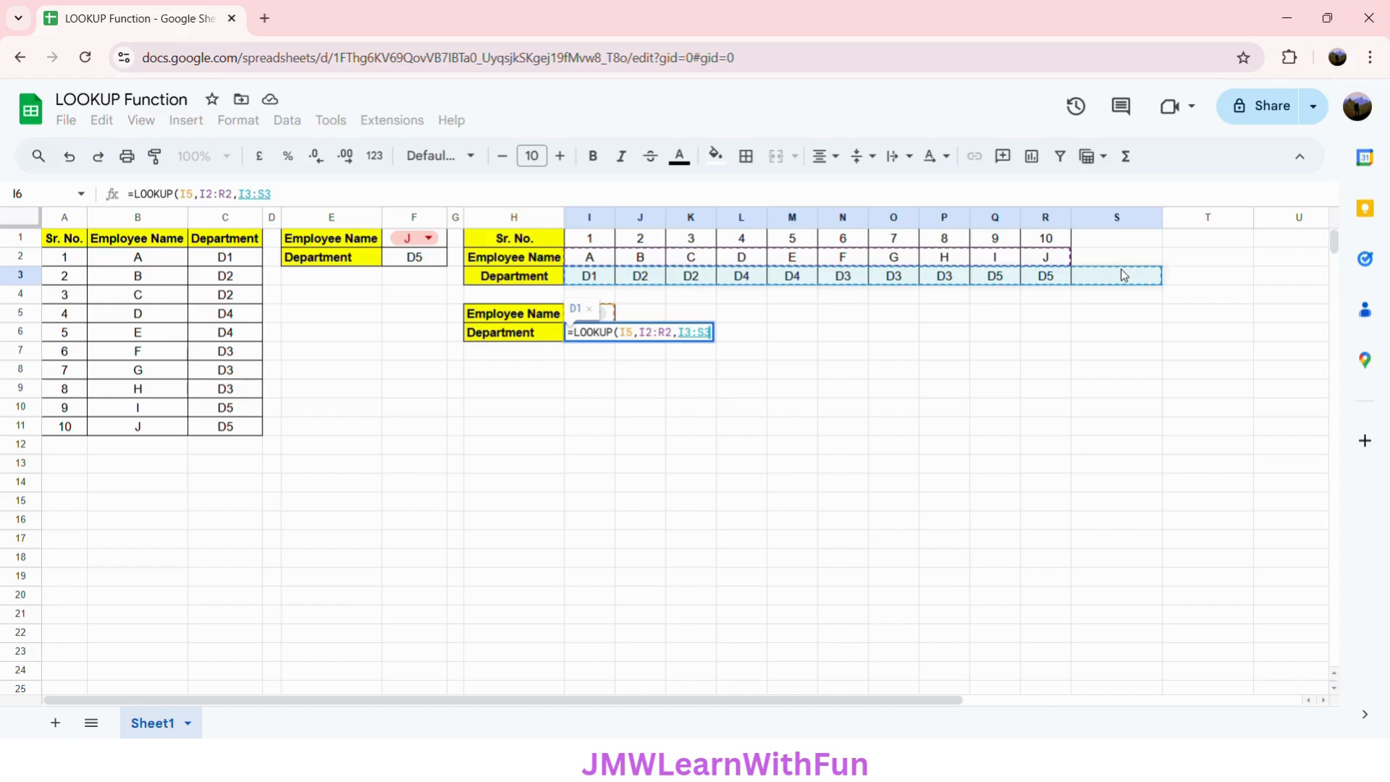
click(595, 281)
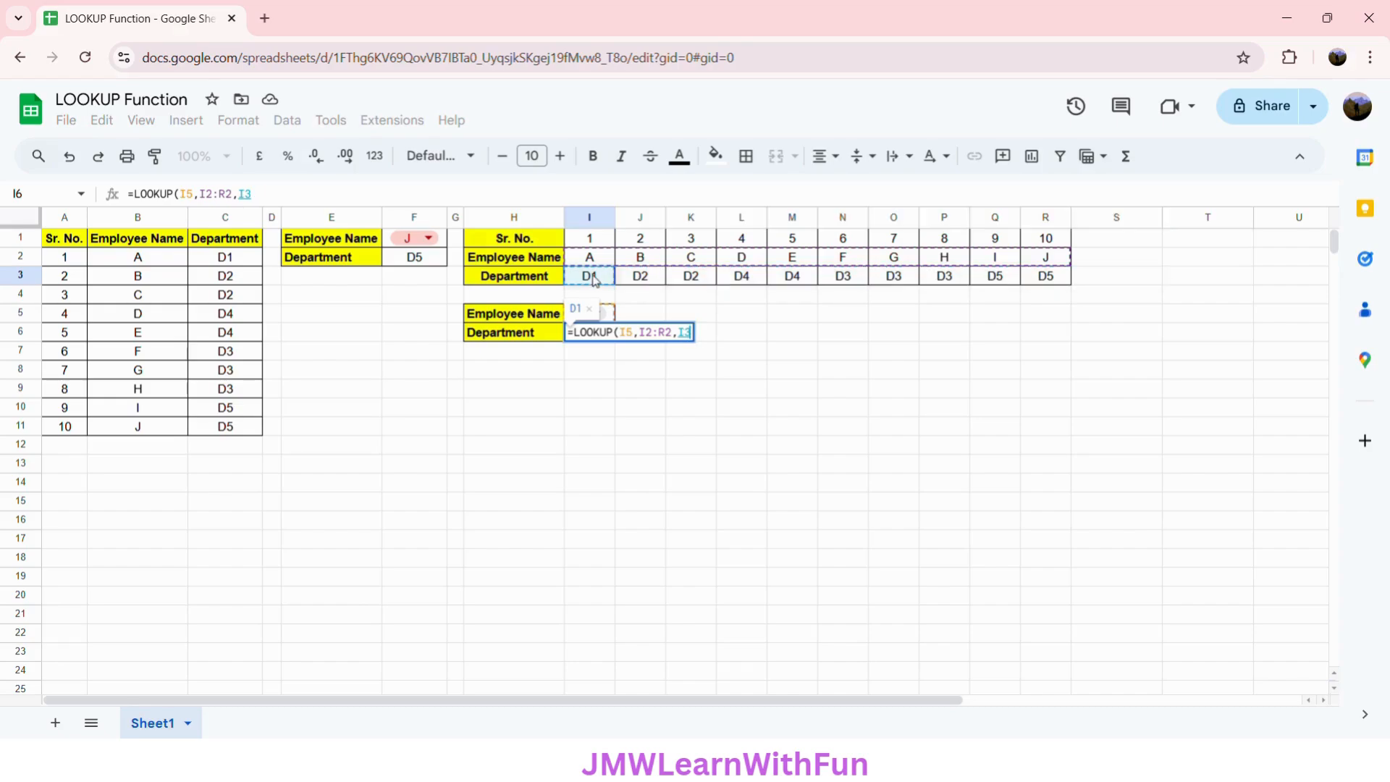
drag(595, 280, 1046, 283)
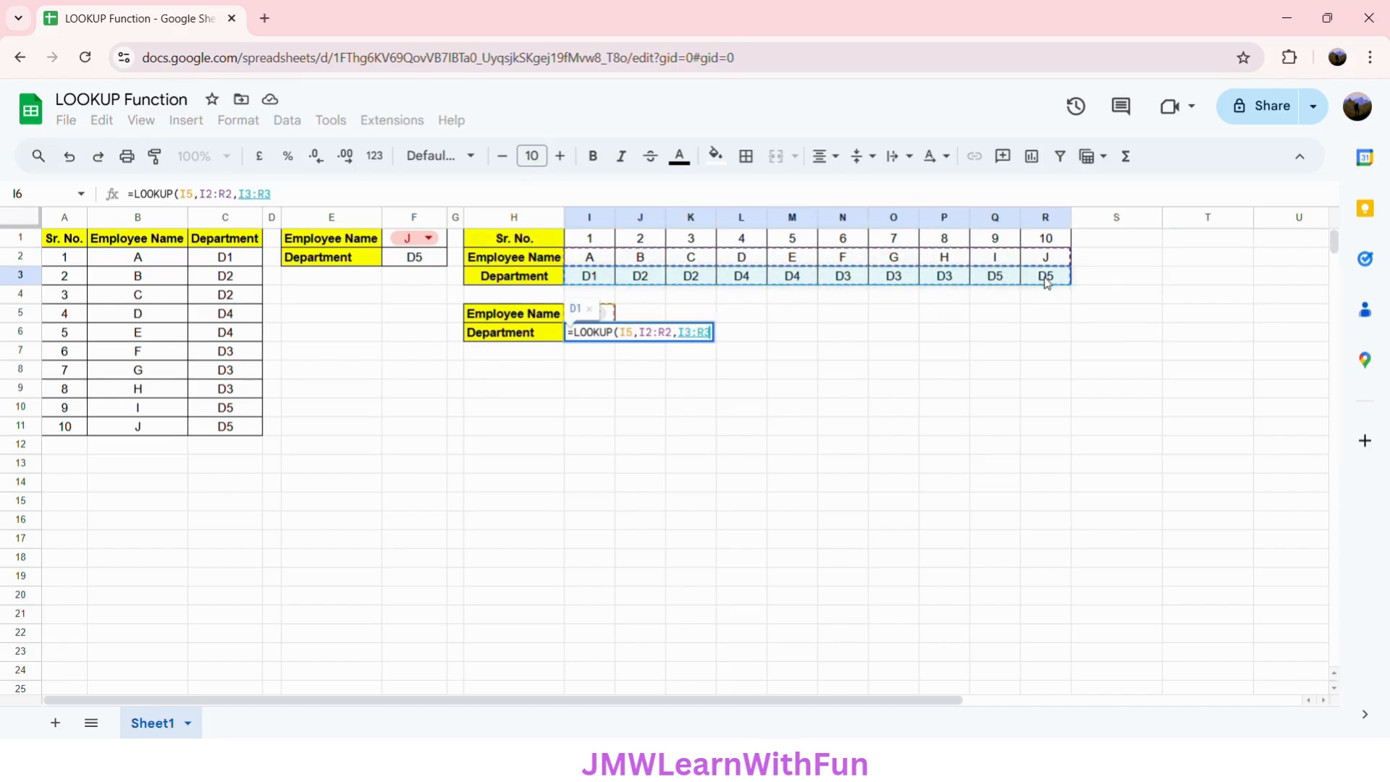
text())
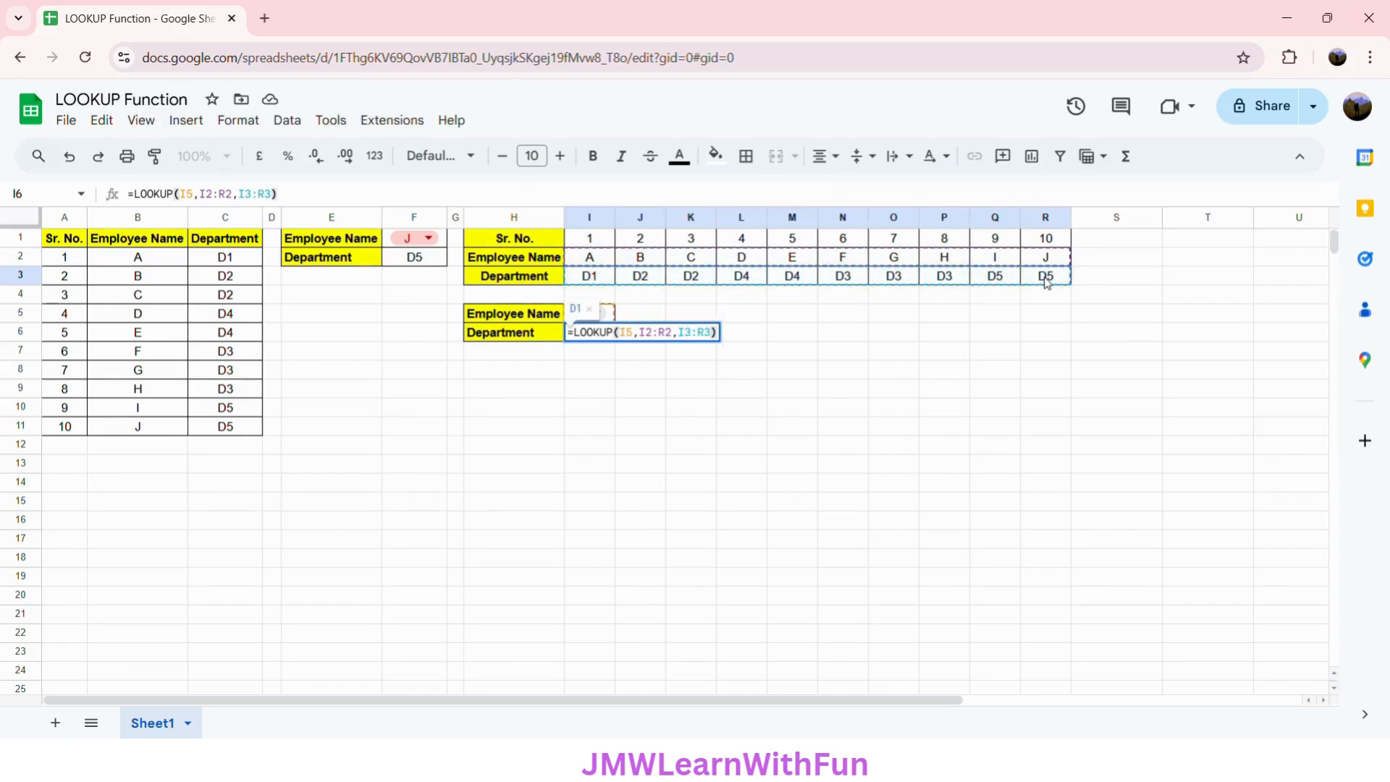
key(Return)
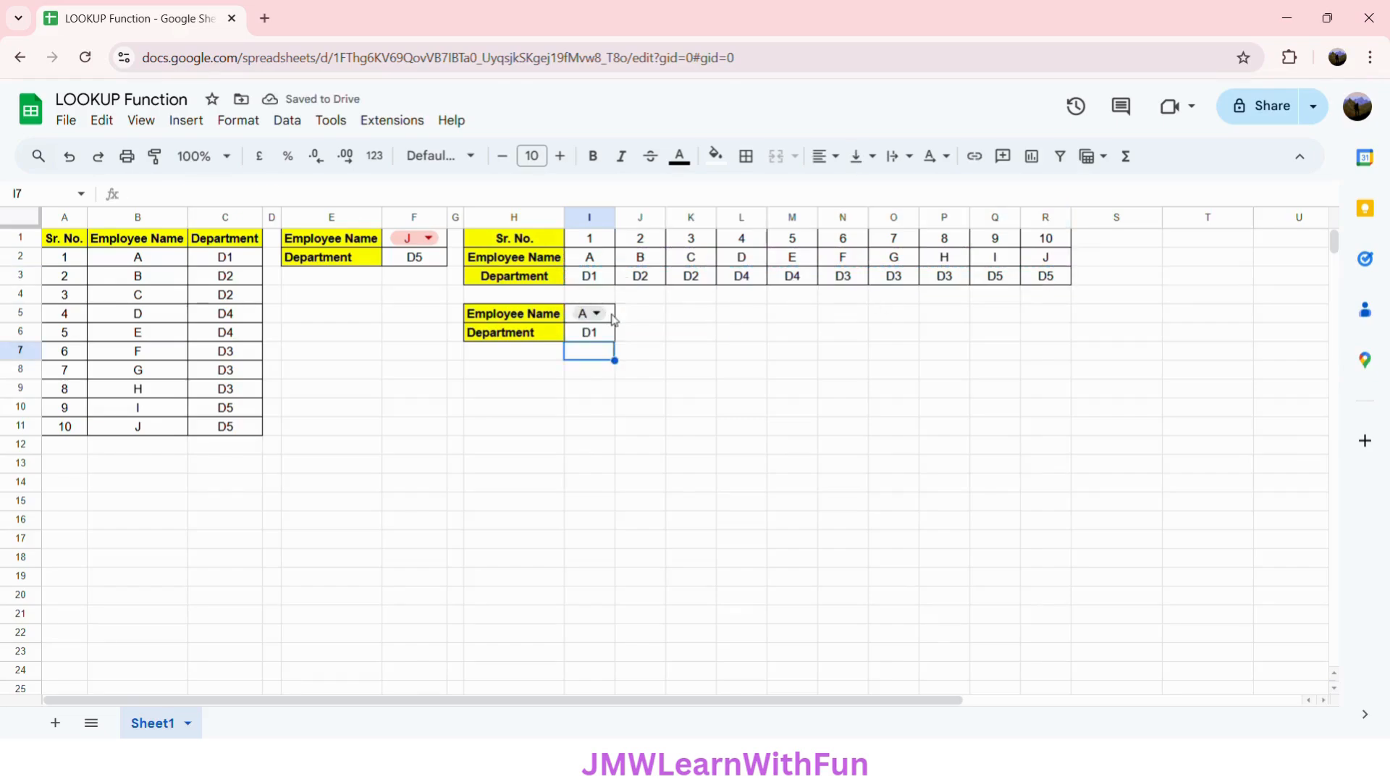
click(586, 336)
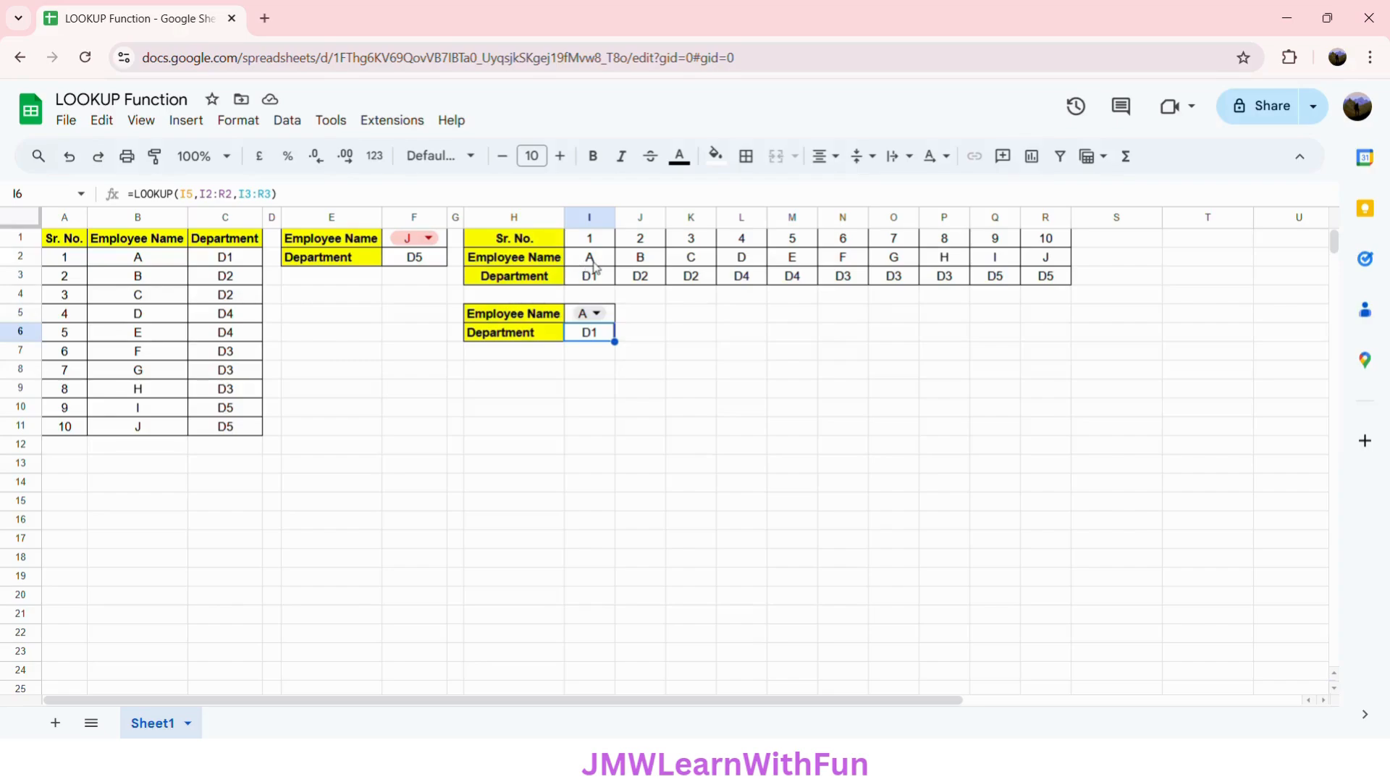
- Test the I6 lookup by choosing employee B and then H in I5, and widen column I slightly
click(590, 313)
click(597, 368)
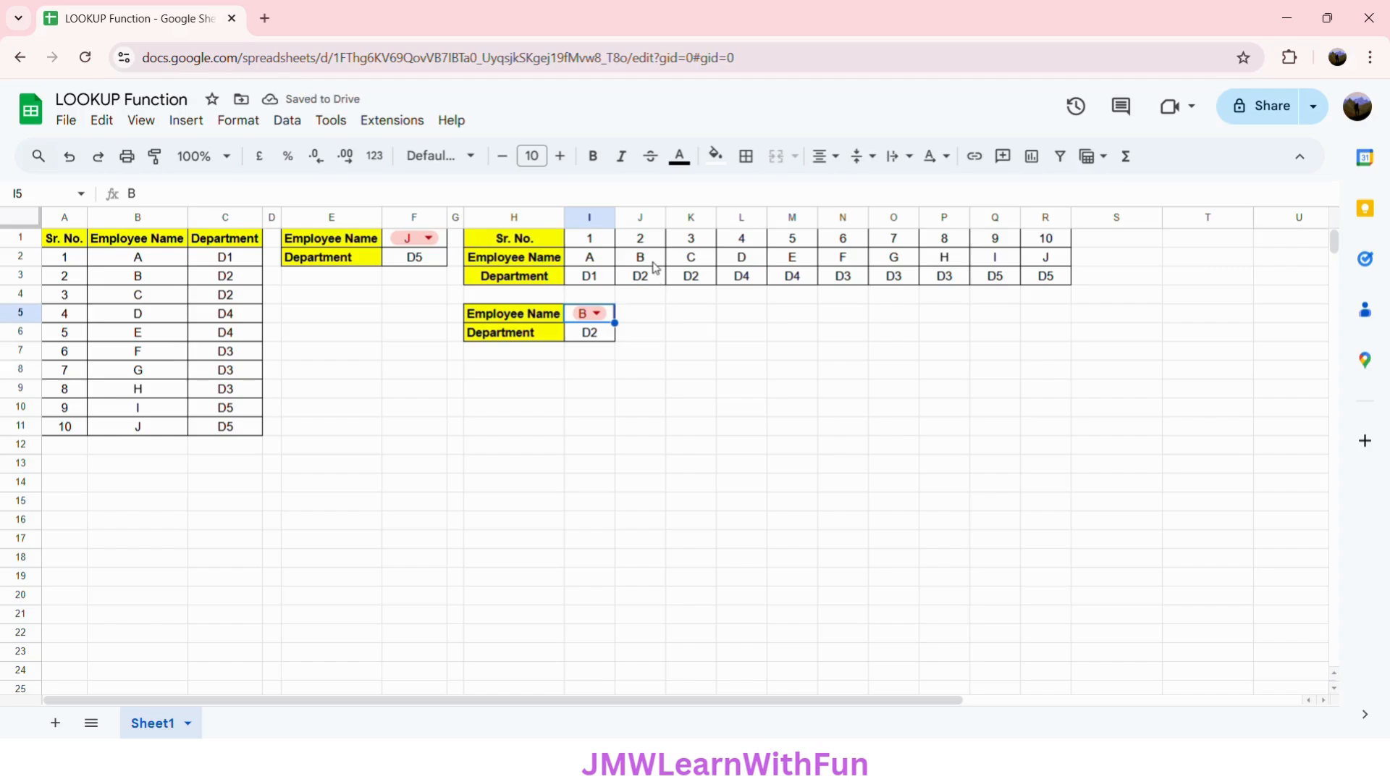
click(595, 313)
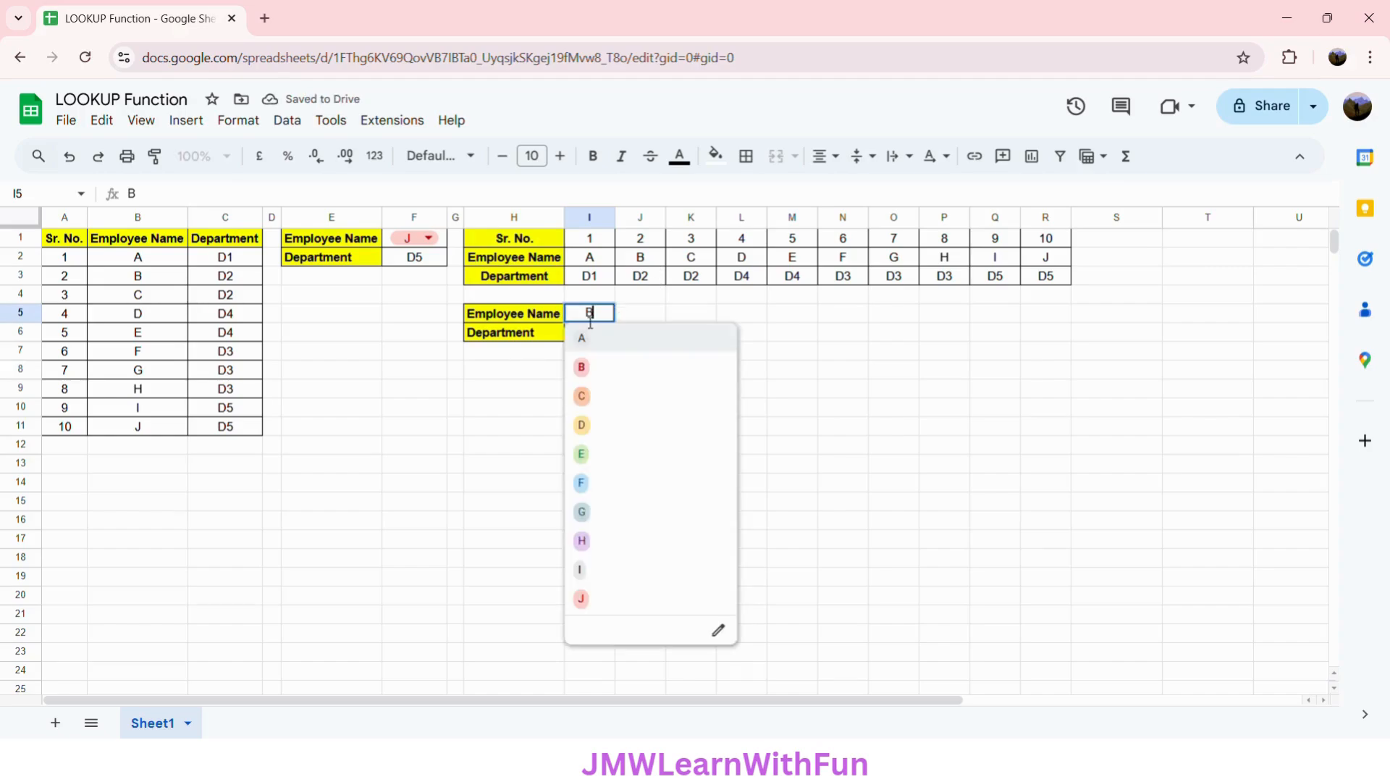
click(615, 536)
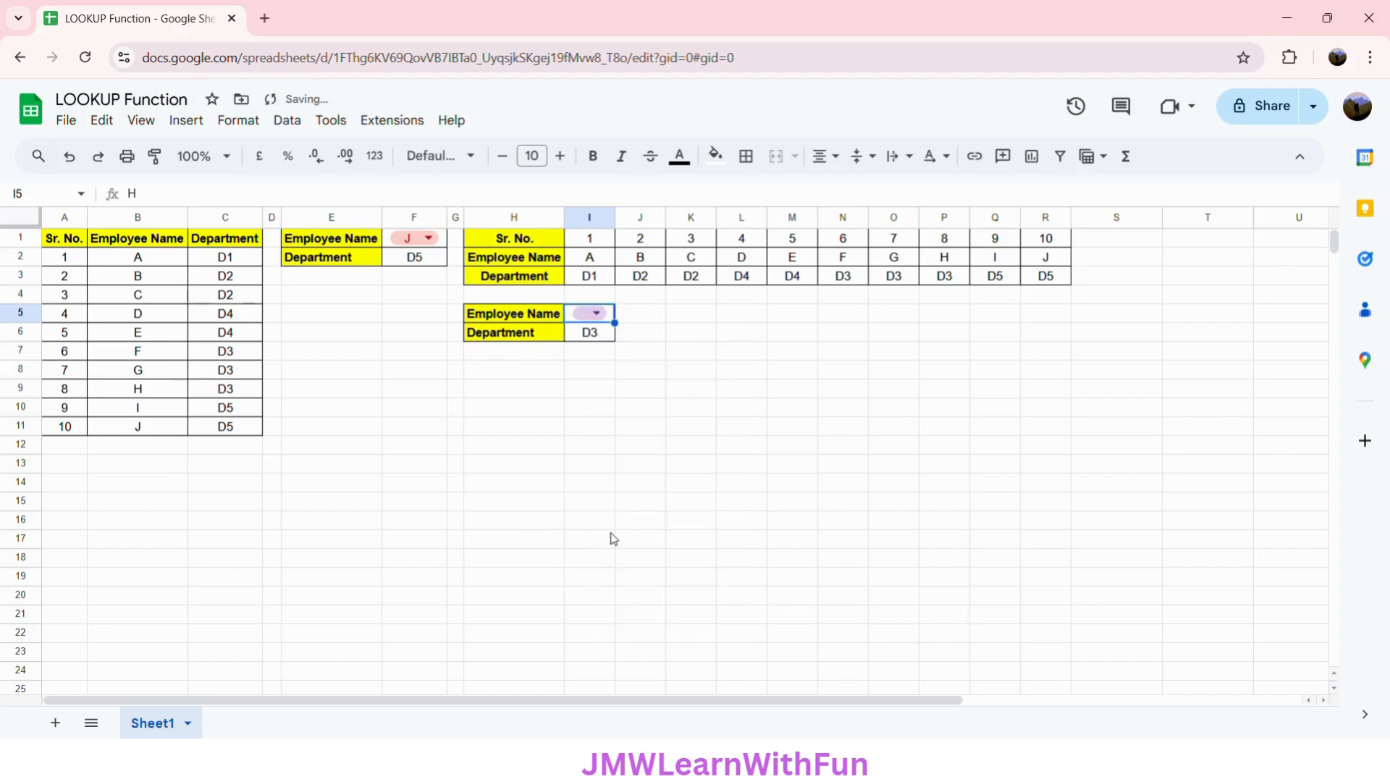
drag(616, 217, 628, 217)
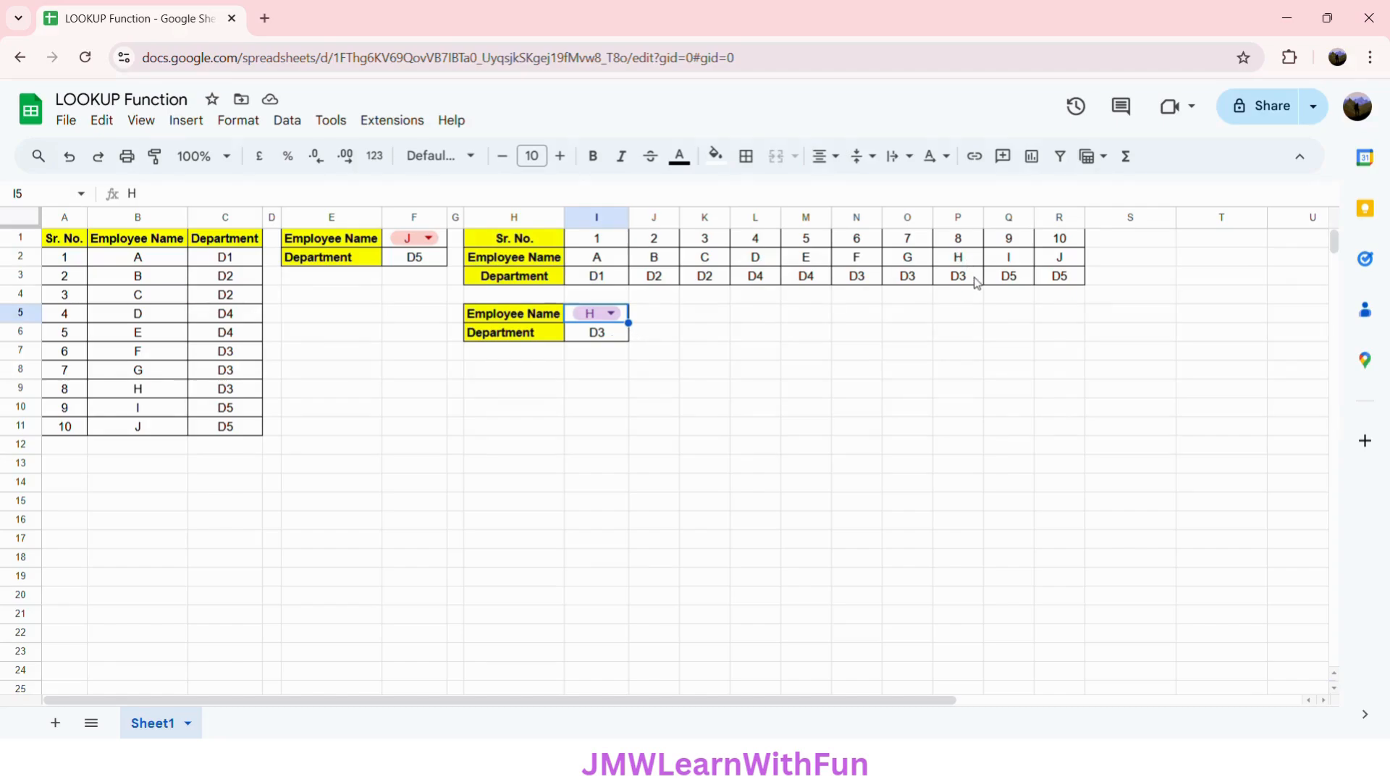
- Choose employee I in I5, and review the first department entry in C2 and the vertical lookup formula in F2
click(611, 313)
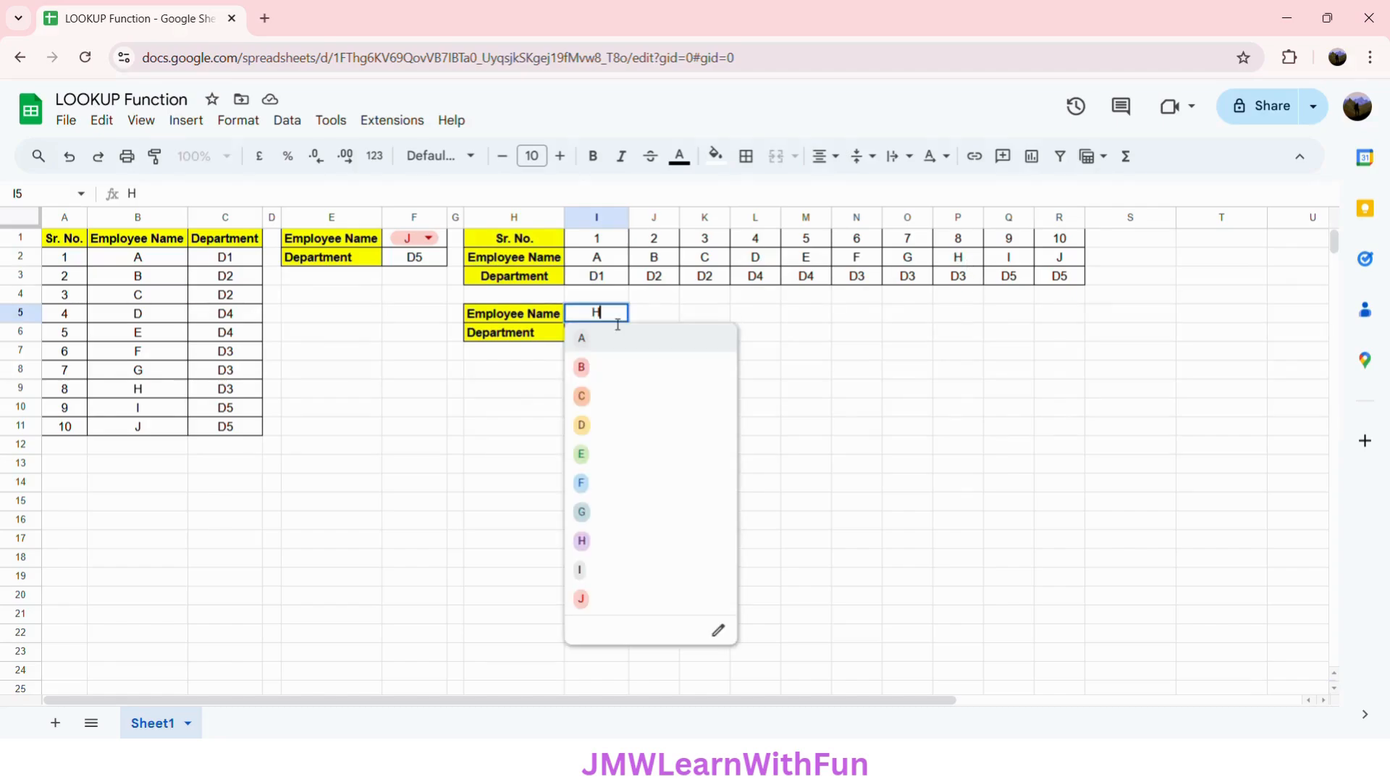
click(610, 582)
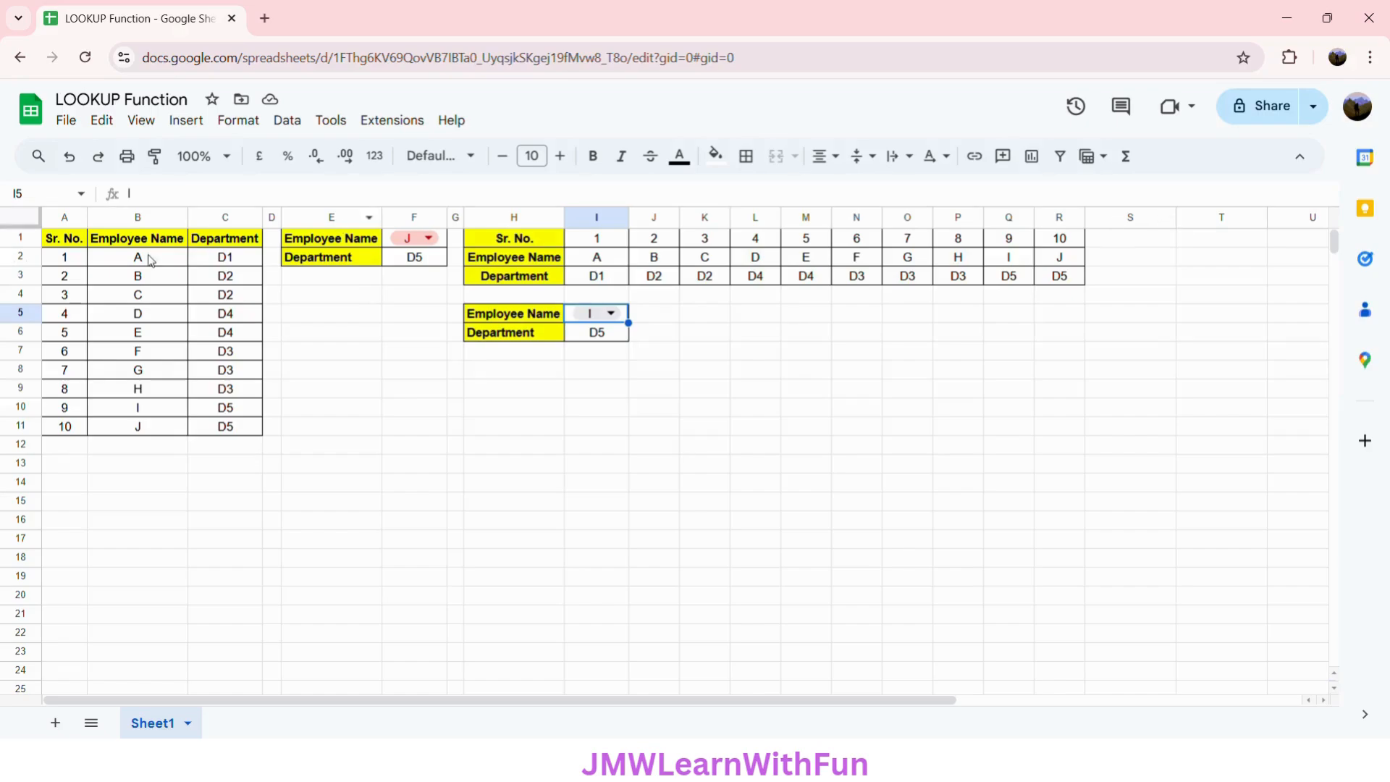
click(247, 262)
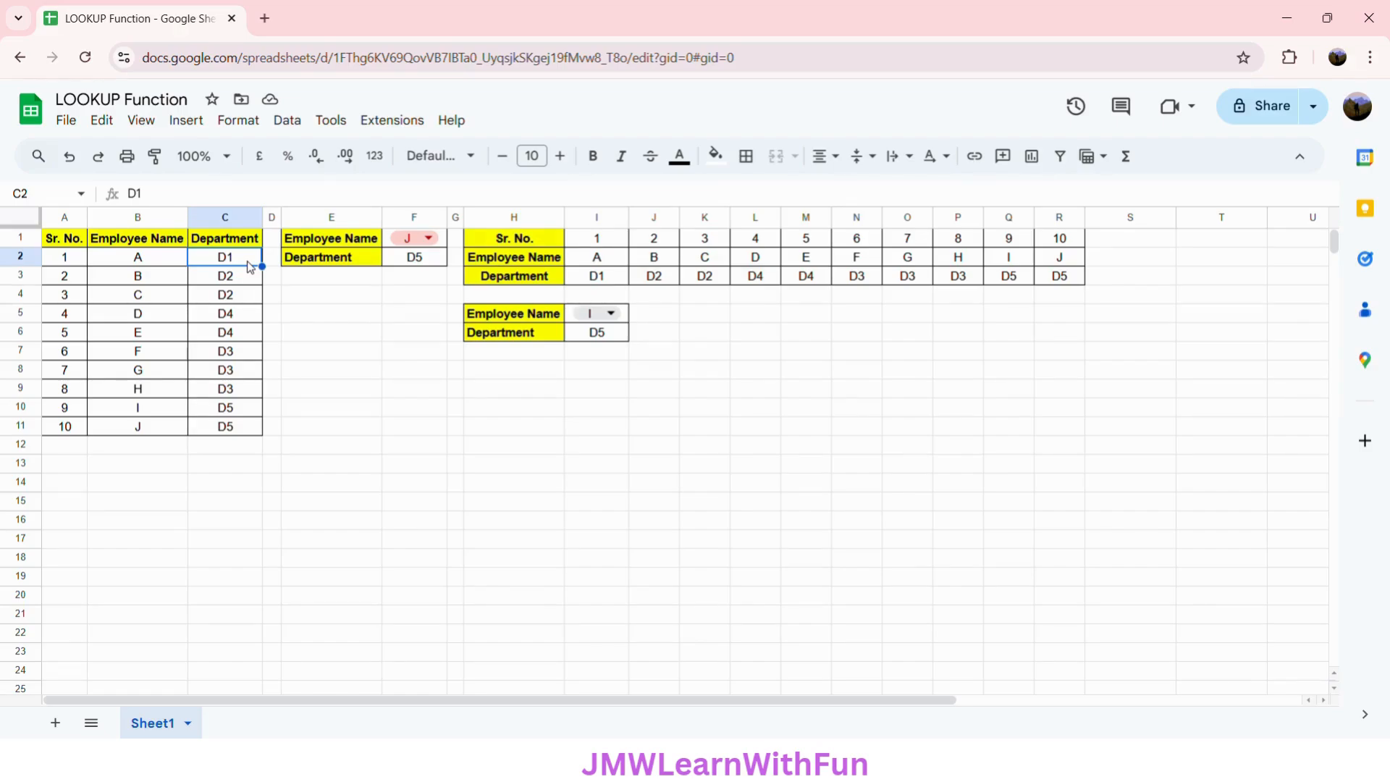
click(423, 263)
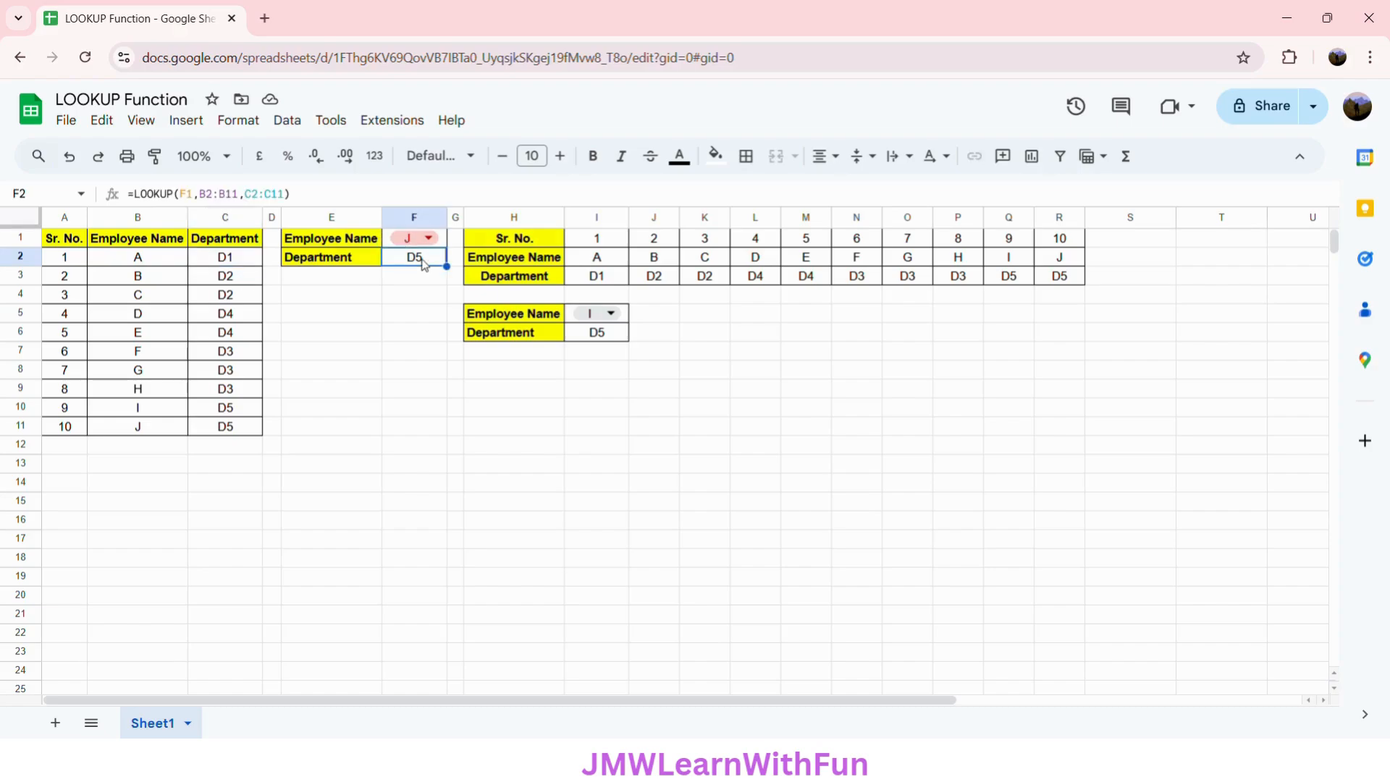